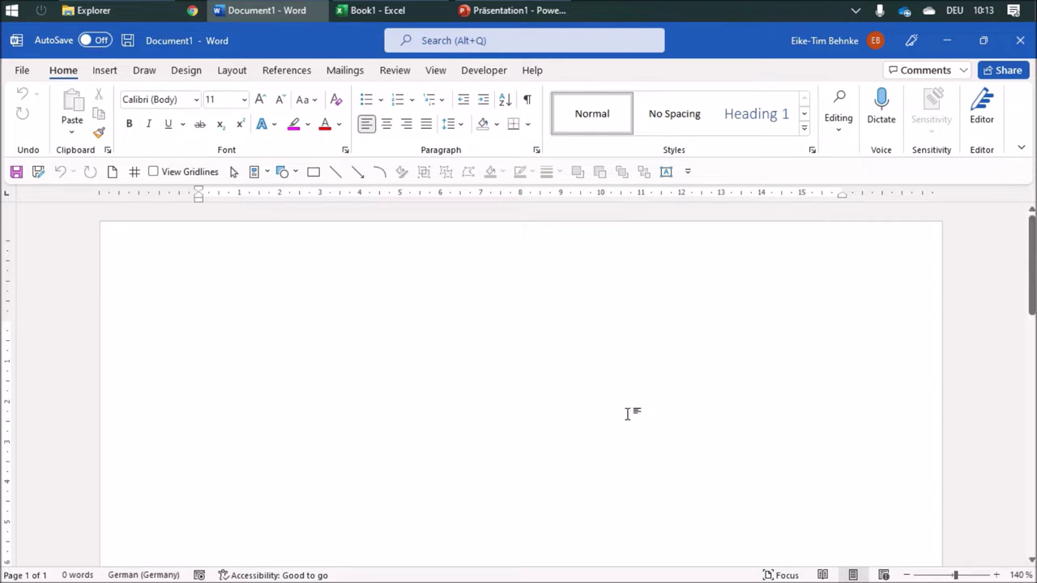
- Bring the blank Excel workbook Book1 to the front from the taskbar
{"action": "left_click", "coordinate": [377, 9]}
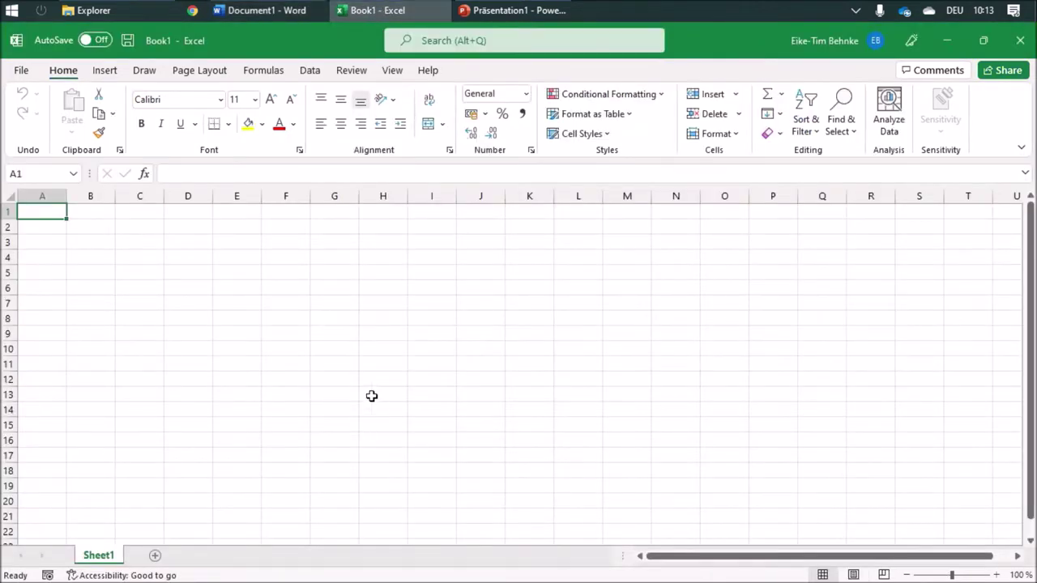
- Enter the value 1 in cells A1, A2 and A3
{"action": "type", "text": "1"}
{"action": "key", "text": "Return"}
{"action": "type", "text": "1"}
{"action": "key", "text": "Return"}
{"action": "type", "text": "1"}
{"action": "key", "text": "Return"}
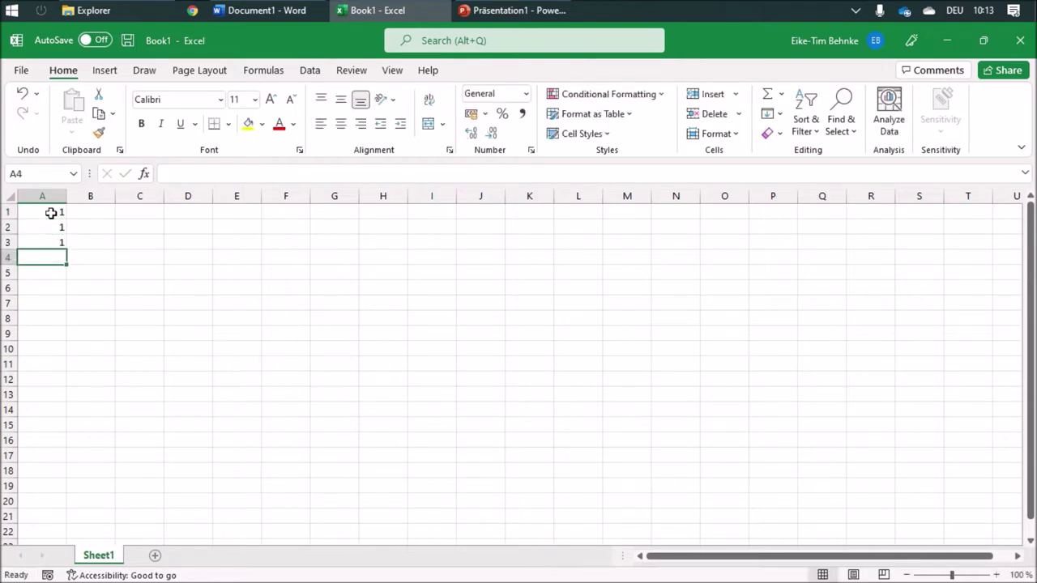
- Insert a 2-D pie chart from the three values in A1:A3
{"action": "left_click_drag", "start_coordinate": [50, 212], "coordinate": [55, 240]}
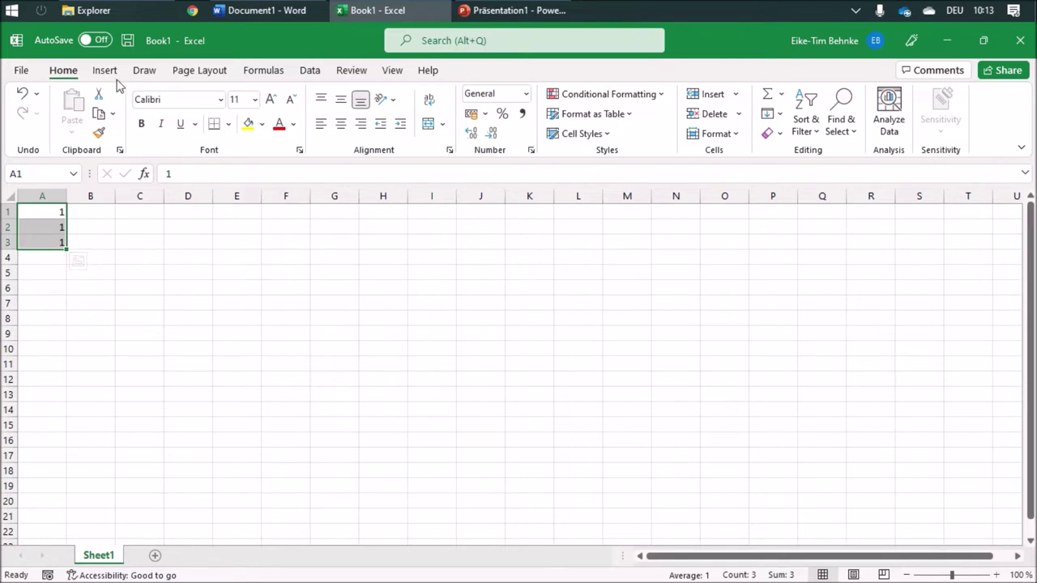
{"action": "left_click", "coordinate": [144, 72]}
{"action": "left_click", "coordinate": [99, 72]}
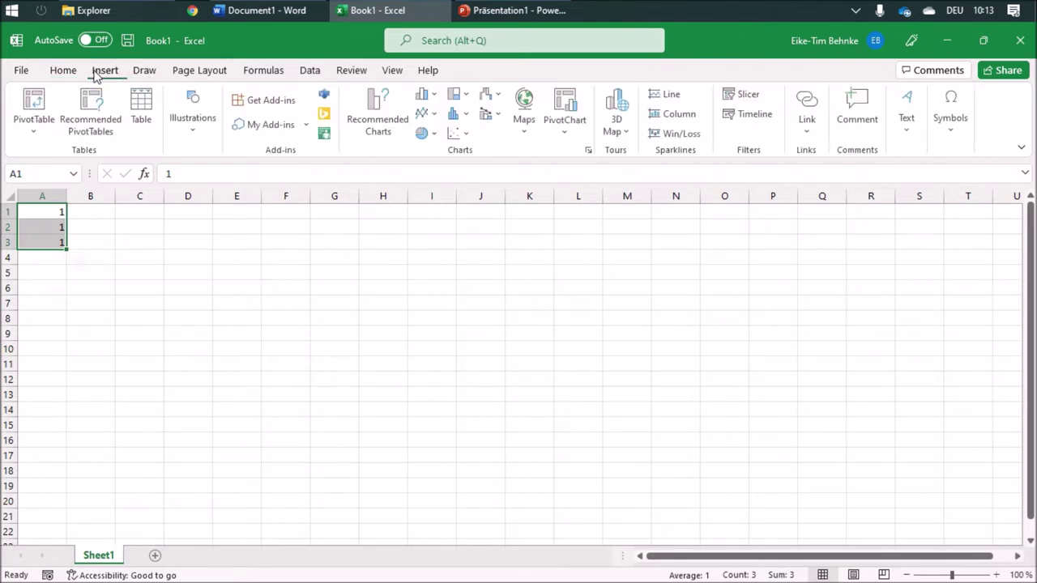
{"action": "left_click", "coordinate": [435, 135]}
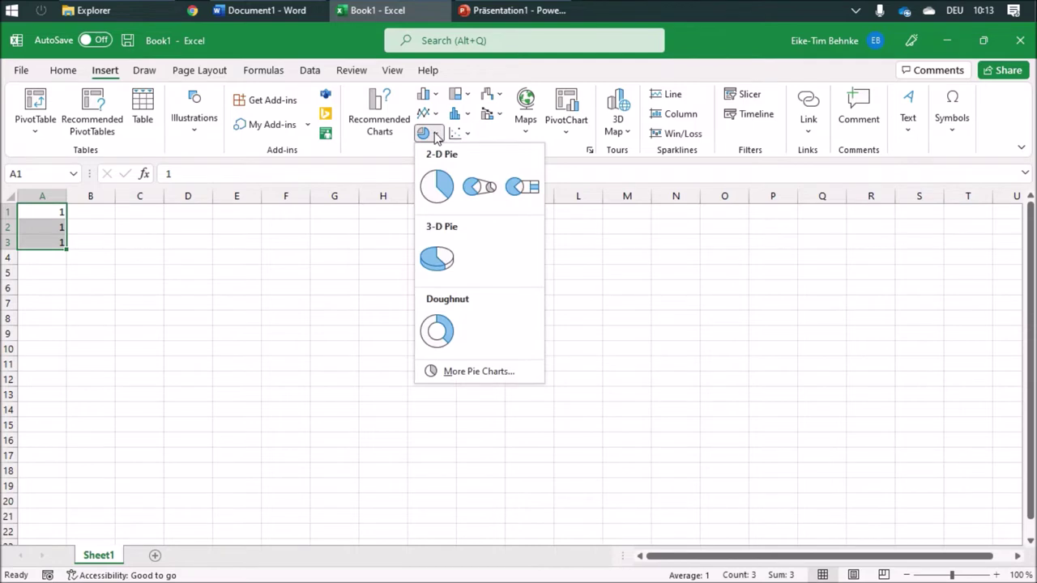
{"action": "left_click", "coordinate": [440, 188]}
- Copy the pie chart and return to the Word document
{"action": "left_click", "coordinate": [803, 351]}
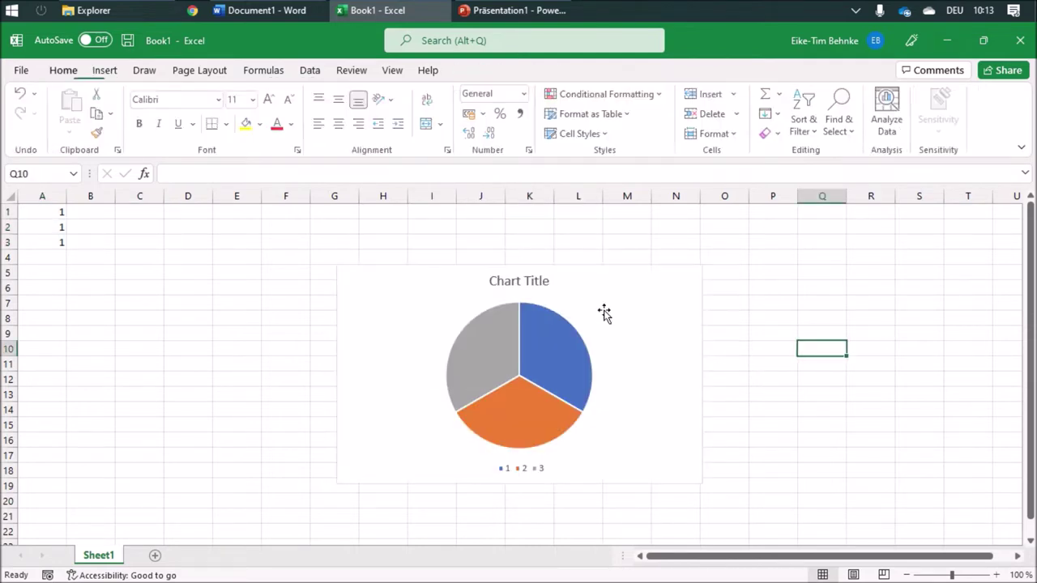
{"action": "left_click", "coordinate": [604, 315]}
{"action": "right_click", "coordinate": [604, 314]}
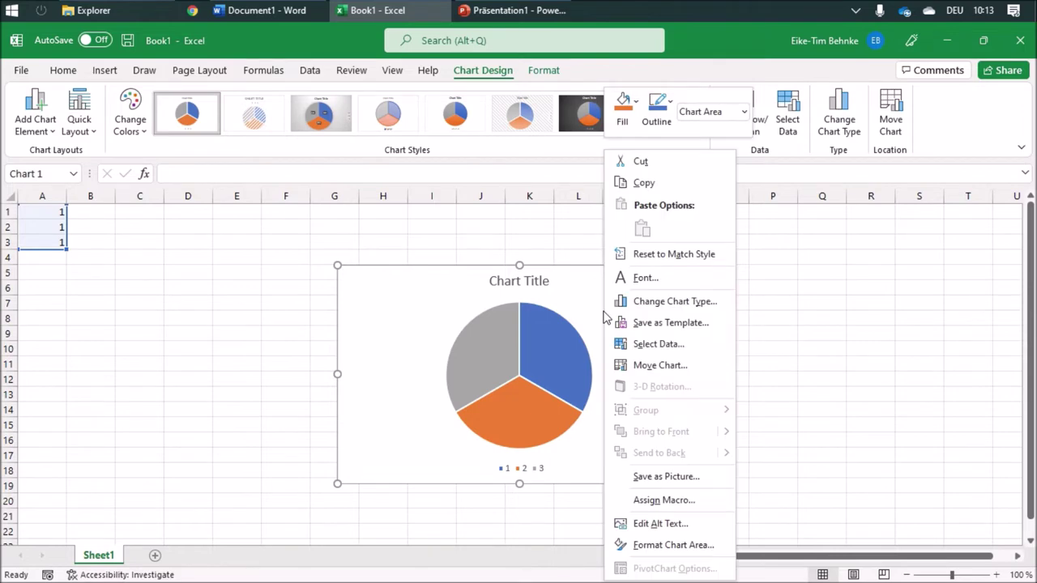
{"action": "left_click", "coordinate": [643, 182]}
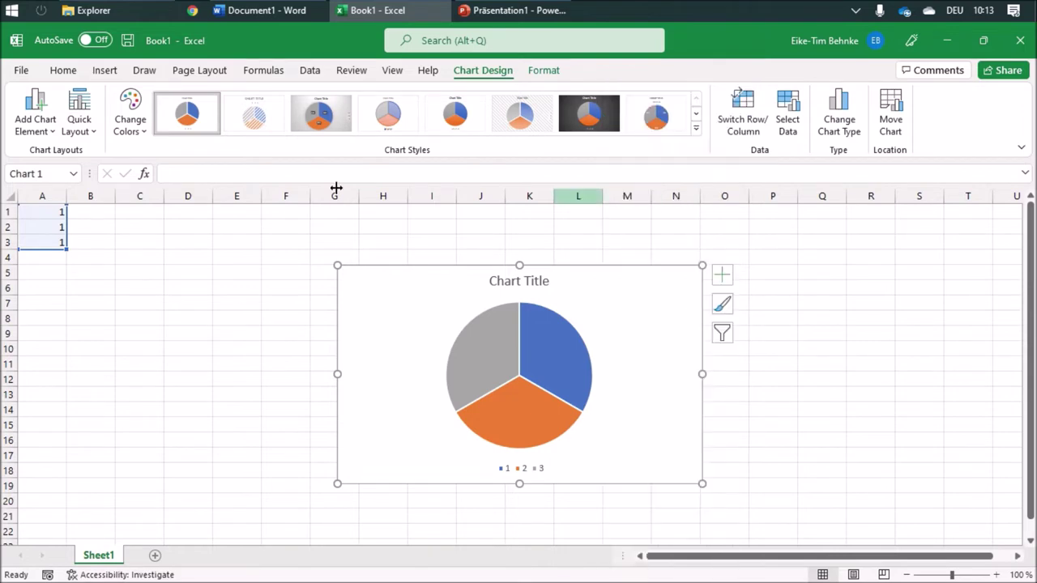
{"action": "left_click", "coordinate": [282, 13]}
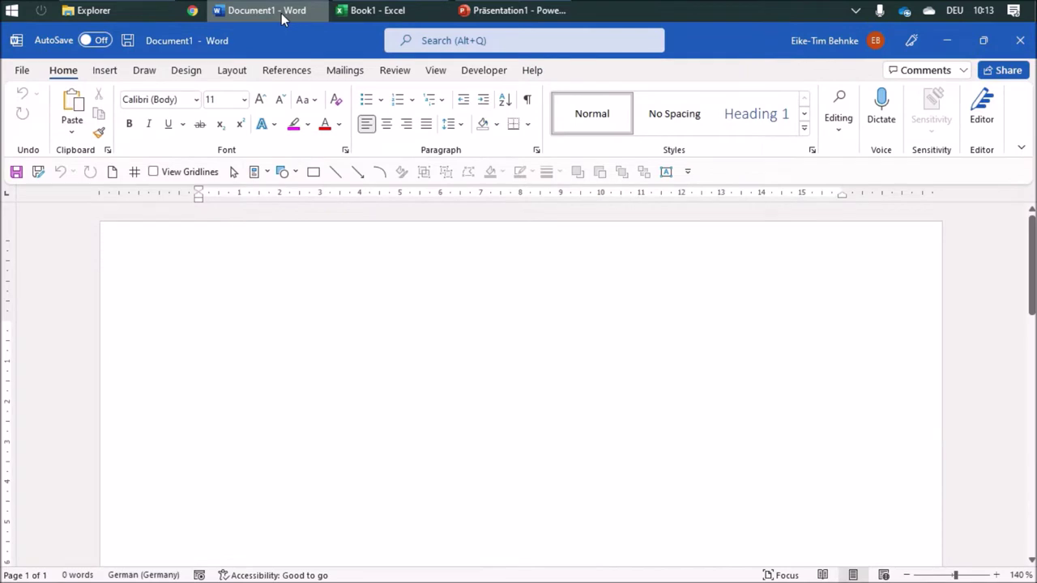
- Paste the copied pie chart into Word with Paste Special as Picture (SVG)
{"action": "left_click", "coordinate": [73, 136]}
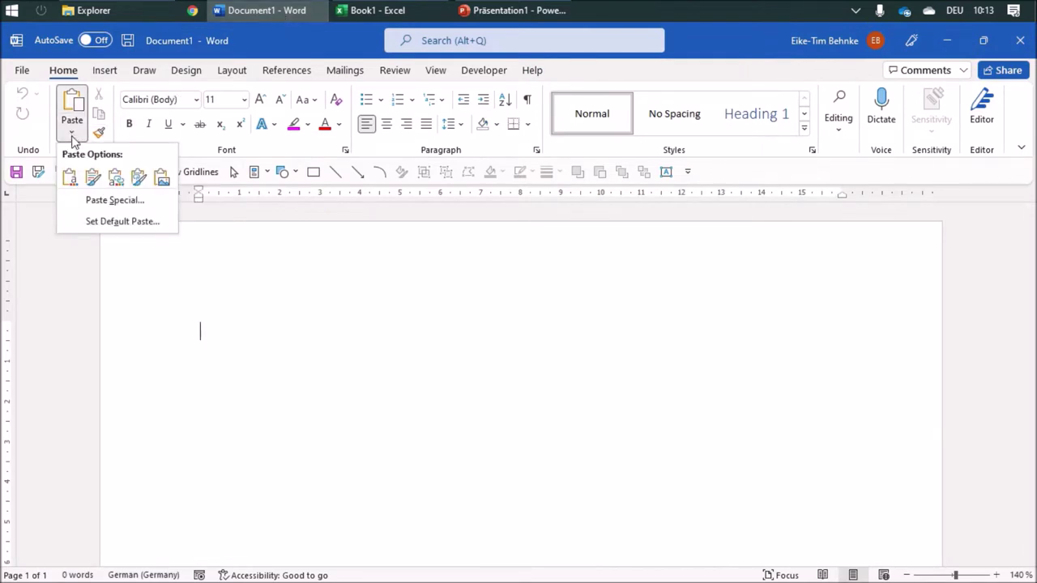
{"action": "left_click", "coordinate": [121, 204]}
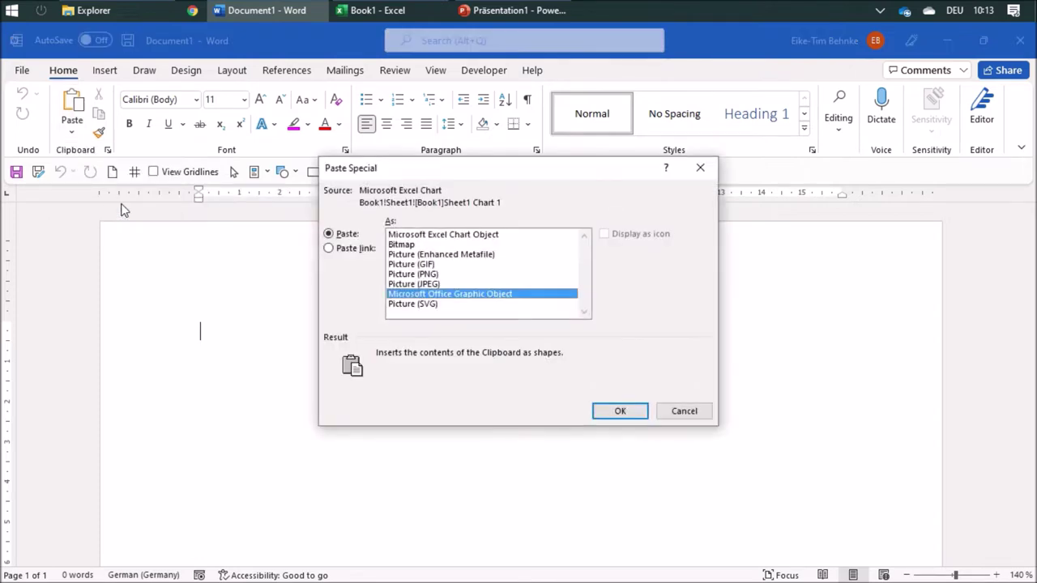
{"action": "left_click", "coordinate": [409, 304]}
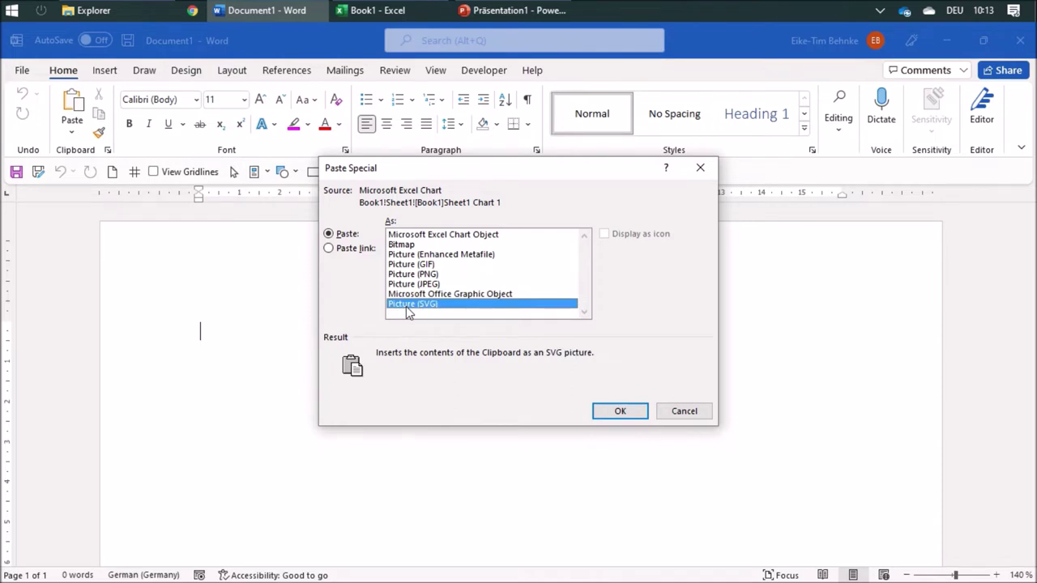
{"action": "left_click", "coordinate": [629, 412]}
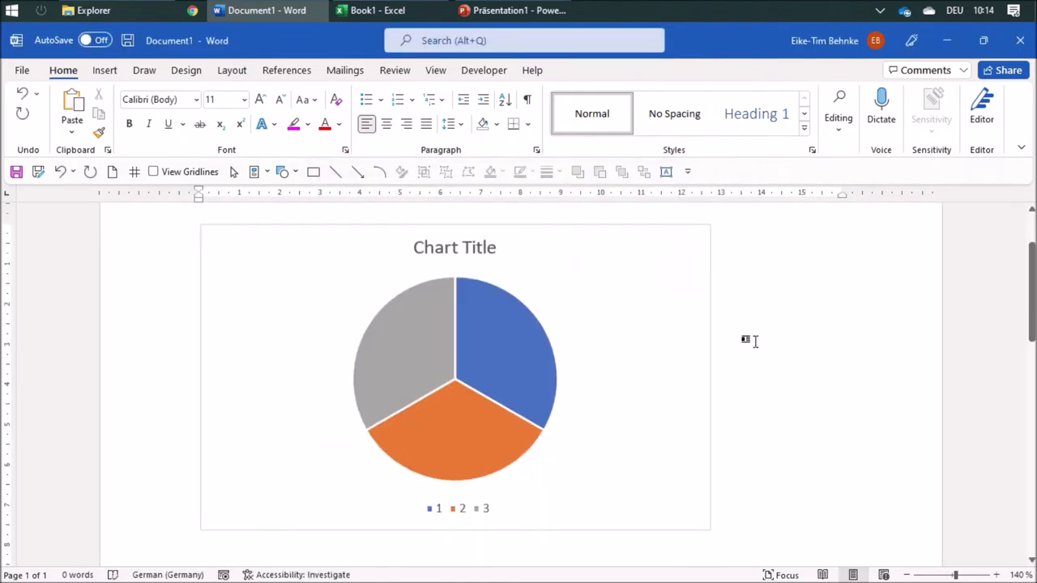
- Ungroup the pasted chart picture, converting it into drawing shapes
{"action": "left_click", "coordinate": [520, 332]}
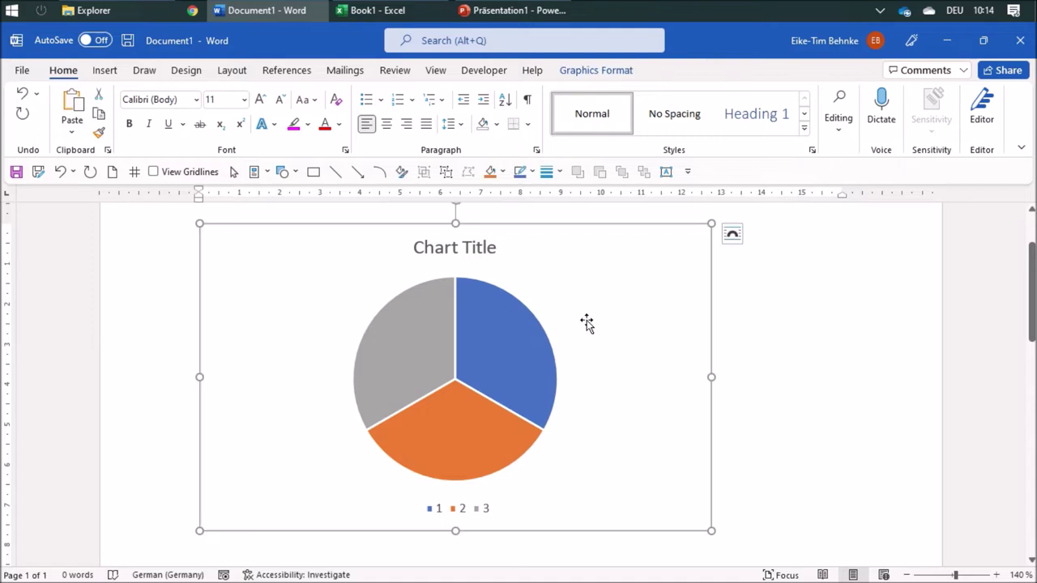
{"action": "right_click", "coordinate": [499, 322]}
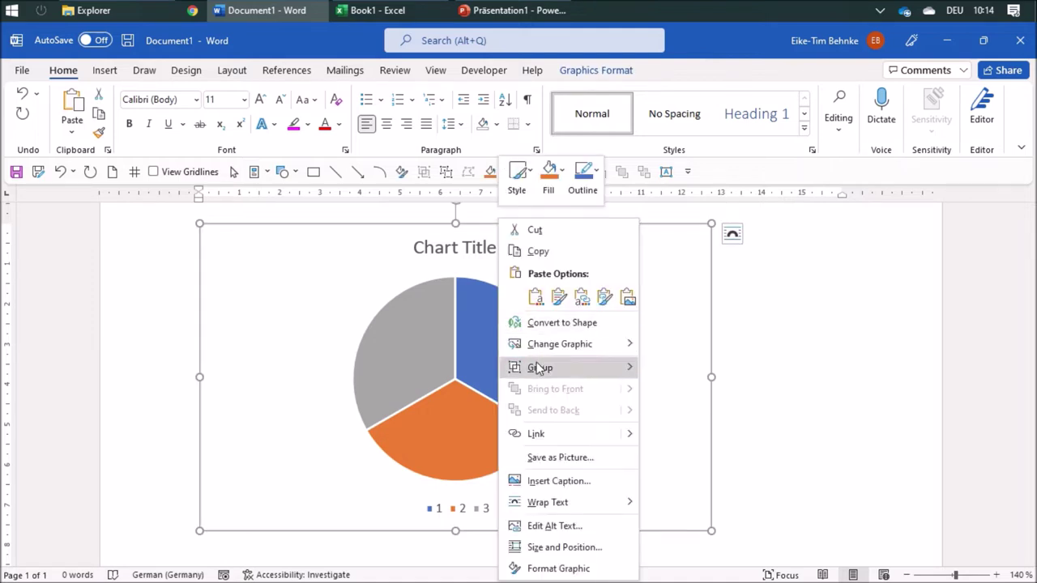
{"action": "mouse_move", "coordinate": [541, 367]}
{"action": "left_click", "coordinate": [690, 395]}
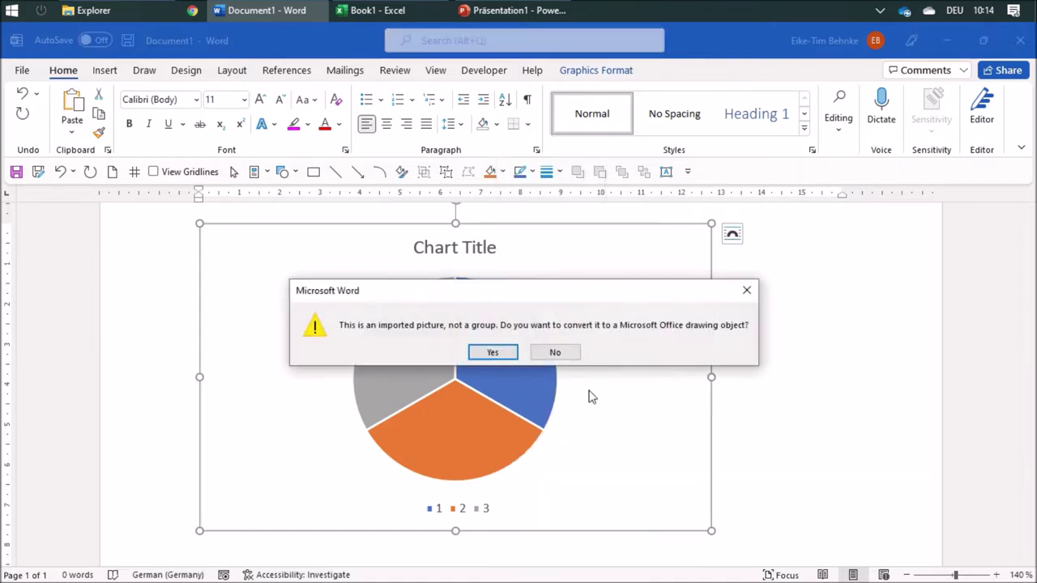
{"action": "left_click", "coordinate": [492, 353]}
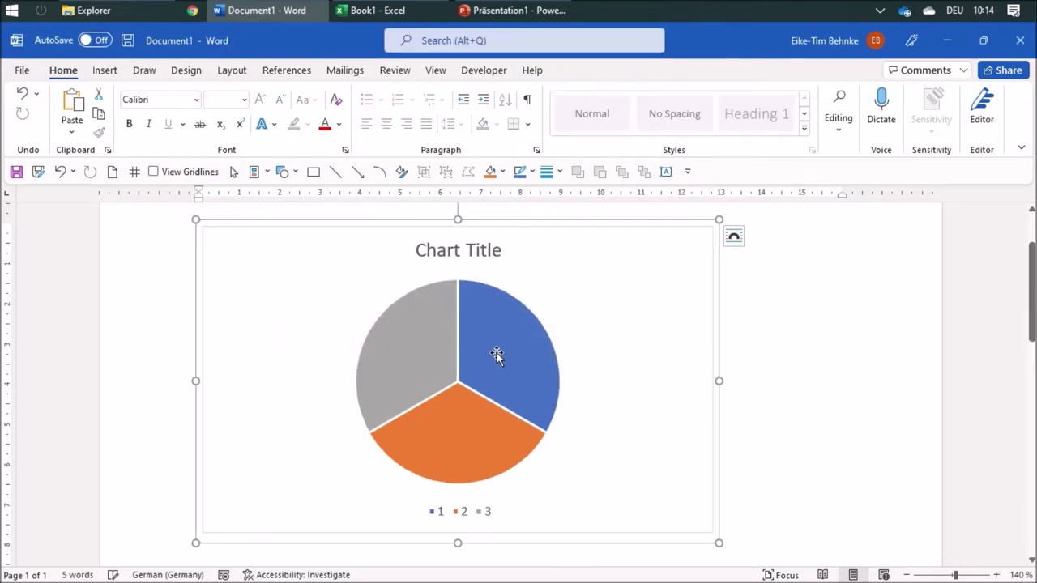
- Select the blue, grey and orange pie slices together and cut them
{"action": "left_click", "coordinate": [497, 355]}
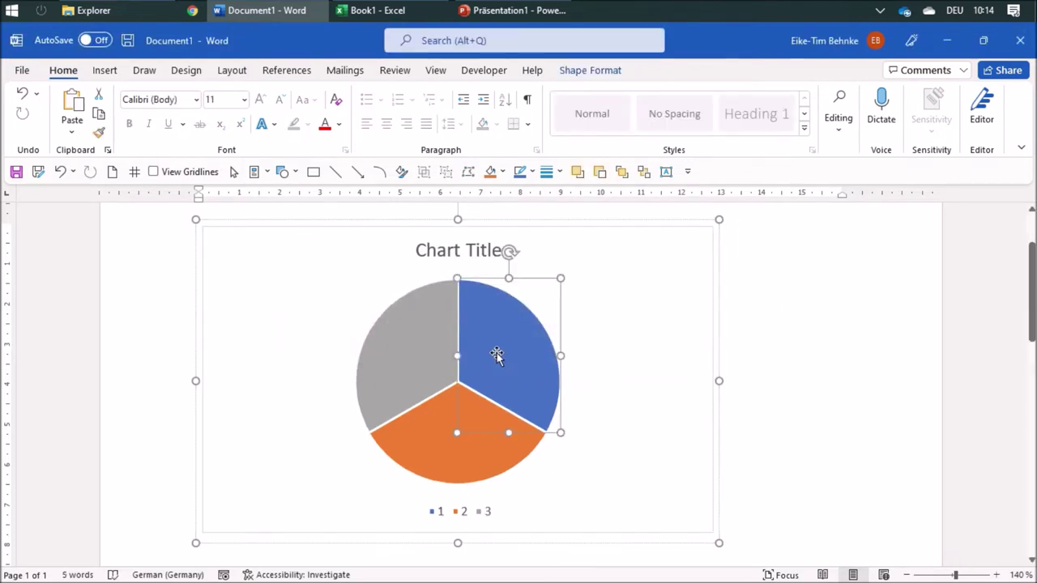
{"action": "left_click", "coordinate": [432, 350], "text": "shift"}
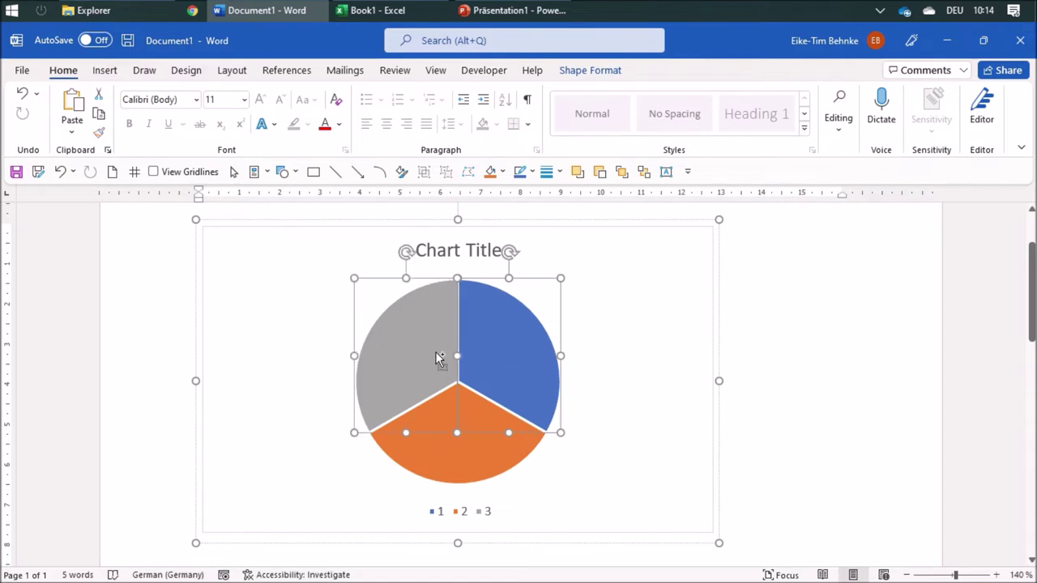
{"action": "left_click", "coordinate": [470, 467], "text": "shift"}
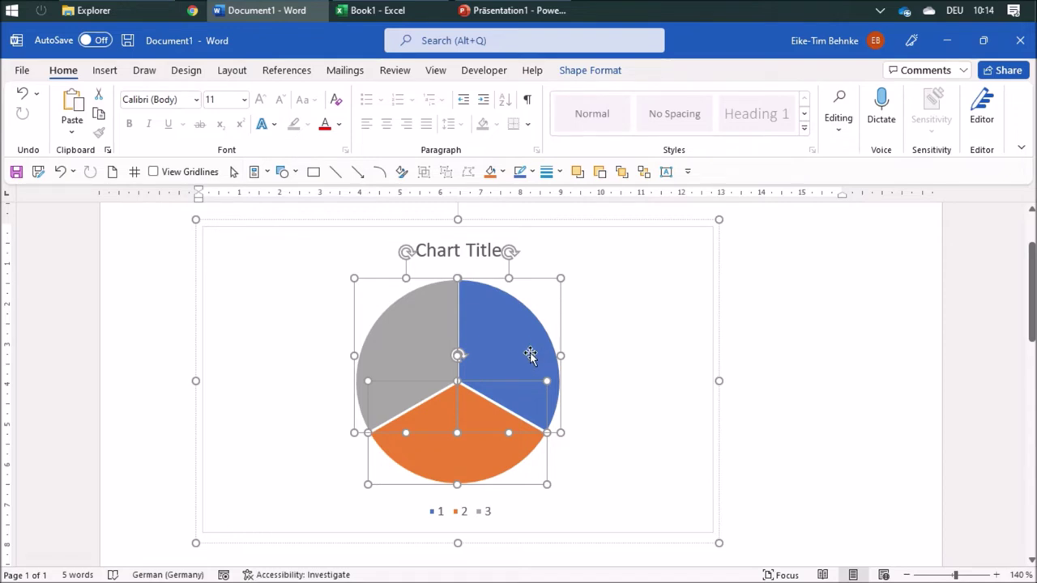
{"action": "key", "text": "Delete"}
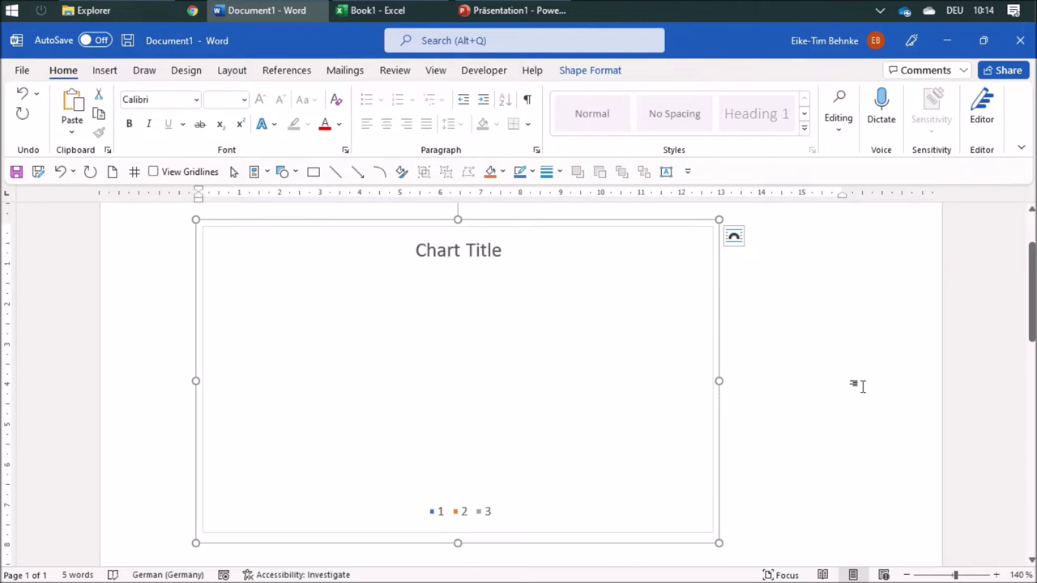
- Delete the leftover chart frame holding the title and legend
{"action": "left_click", "coordinate": [812, 376]}
{"action": "scroll", "coordinate": [812, 376], "scroll_direction": "up", "scroll_amount": 3}
{"action": "left_click", "coordinate": [608, 328]}
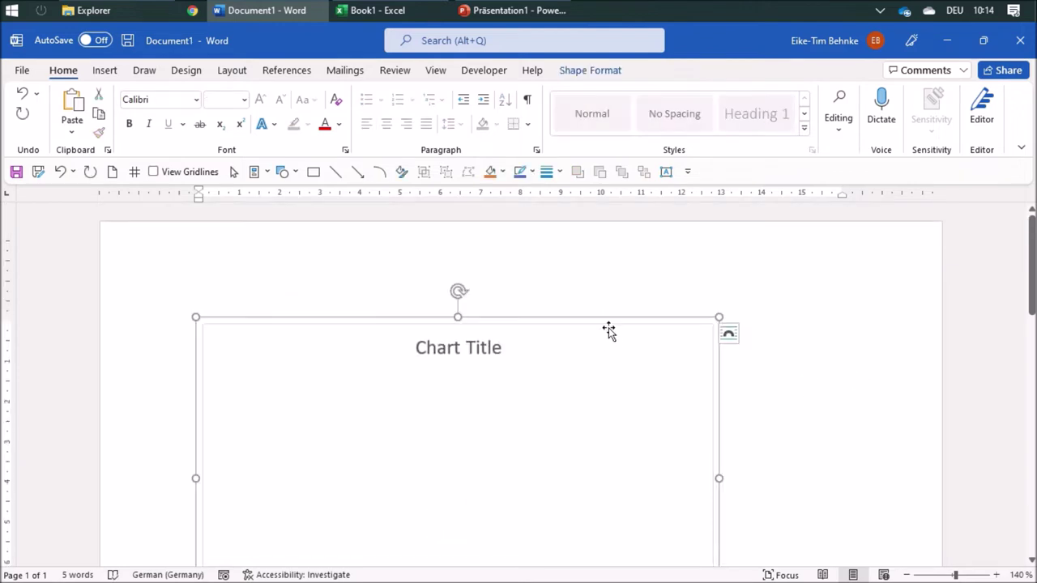
{"action": "key", "text": "Delete"}
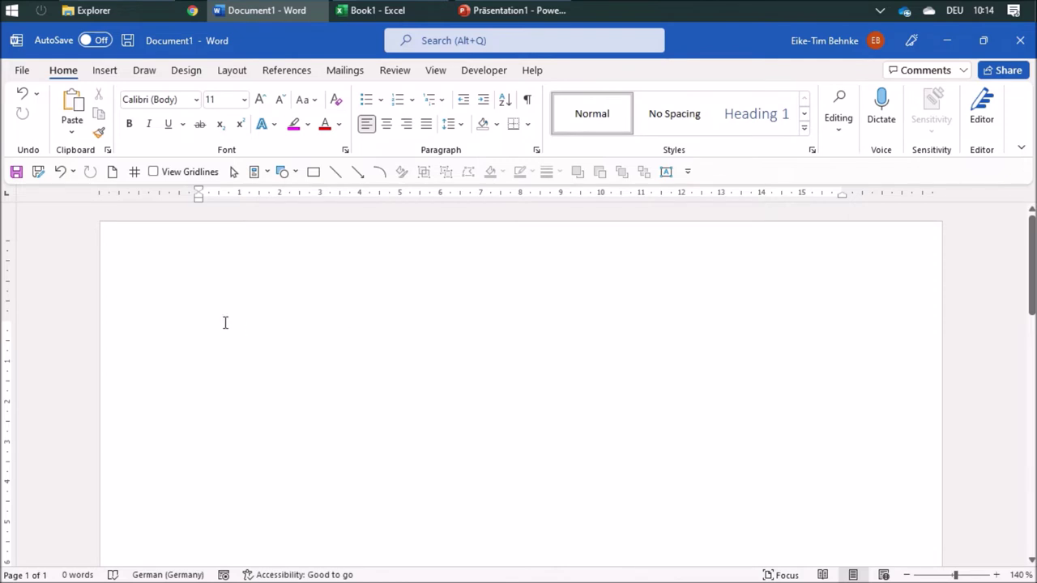
- Paste the three cut pie slices back onto the page on their own
{"action": "key", "text": "ctrl+v"}
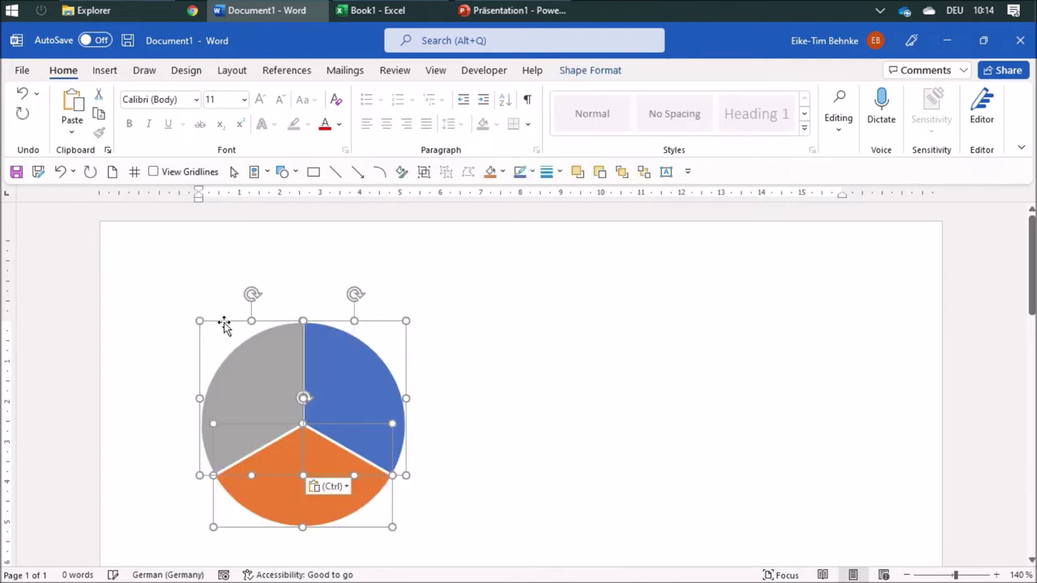
{"action": "scroll", "coordinate": [564, 365], "scroll_direction": "down", "scroll_amount": 1}
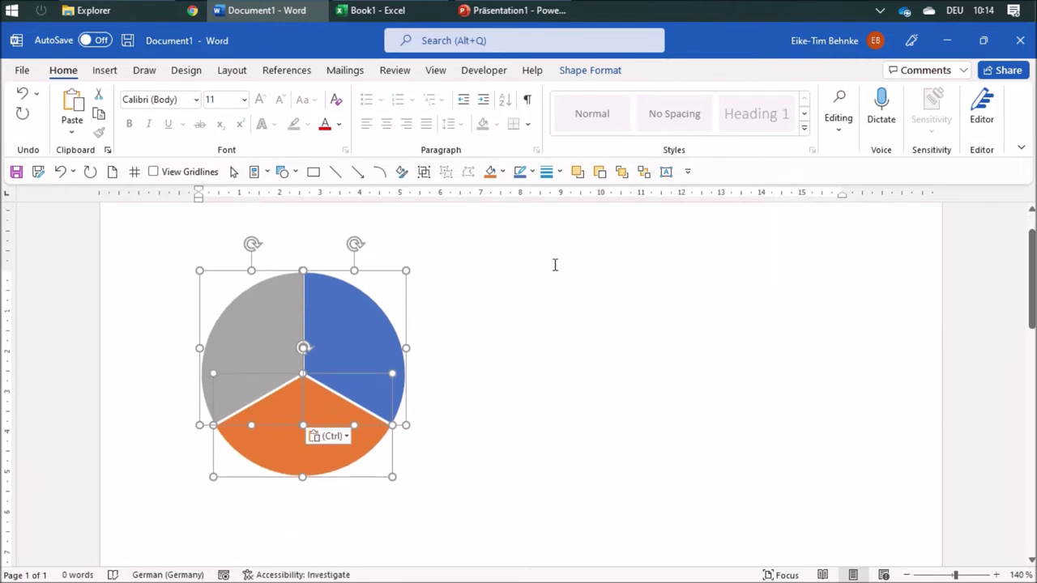
{"action": "left_click", "coordinate": [532, 172]}
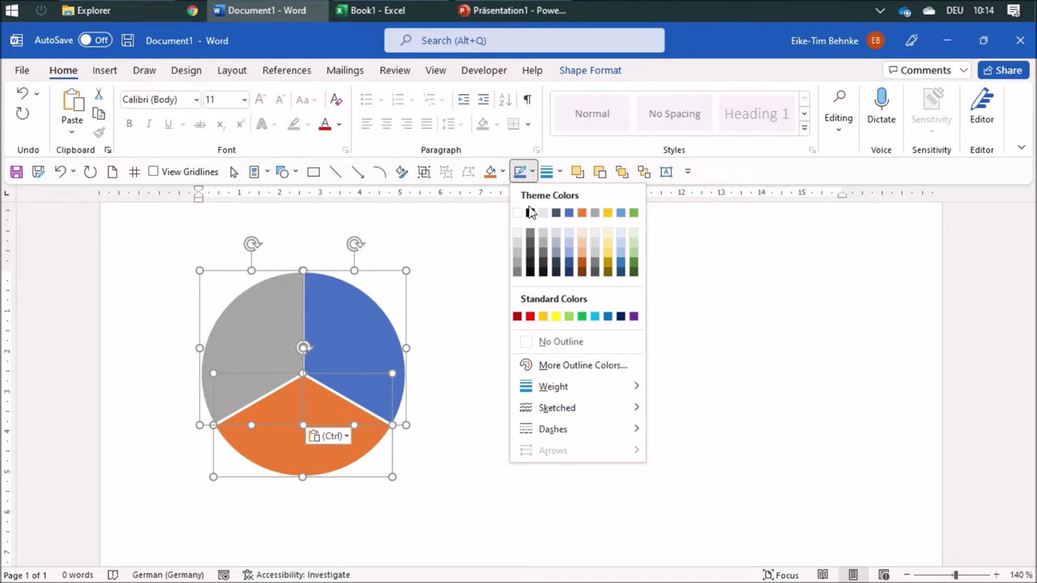
- Give the pie slices a black outline
{"action": "left_click", "coordinate": [530, 212]}
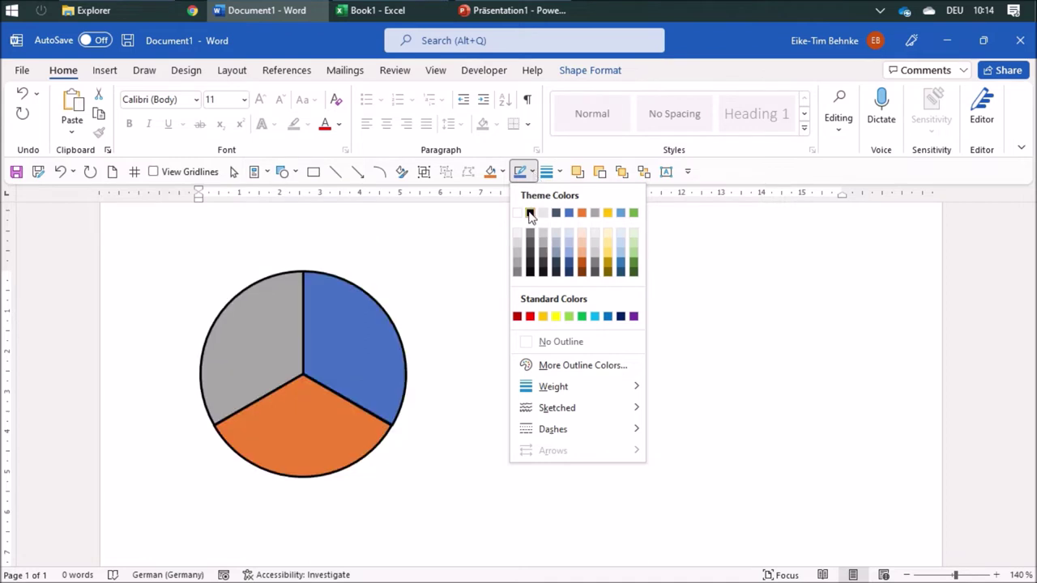
{"action": "left_click", "coordinate": [502, 172]}
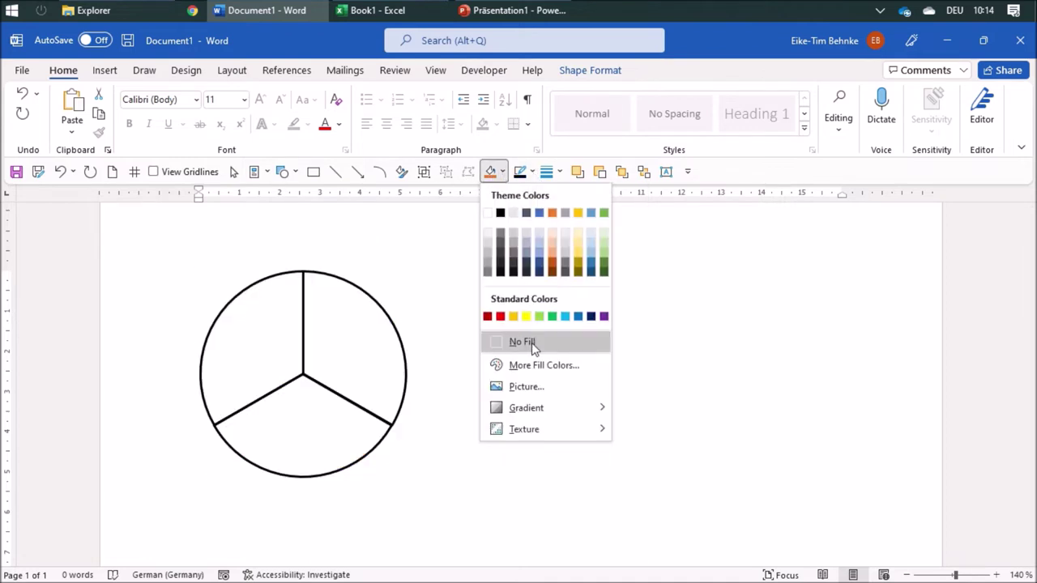
{"action": "left_click", "coordinate": [487, 212]}
{"action": "left_click", "coordinate": [550, 372]}
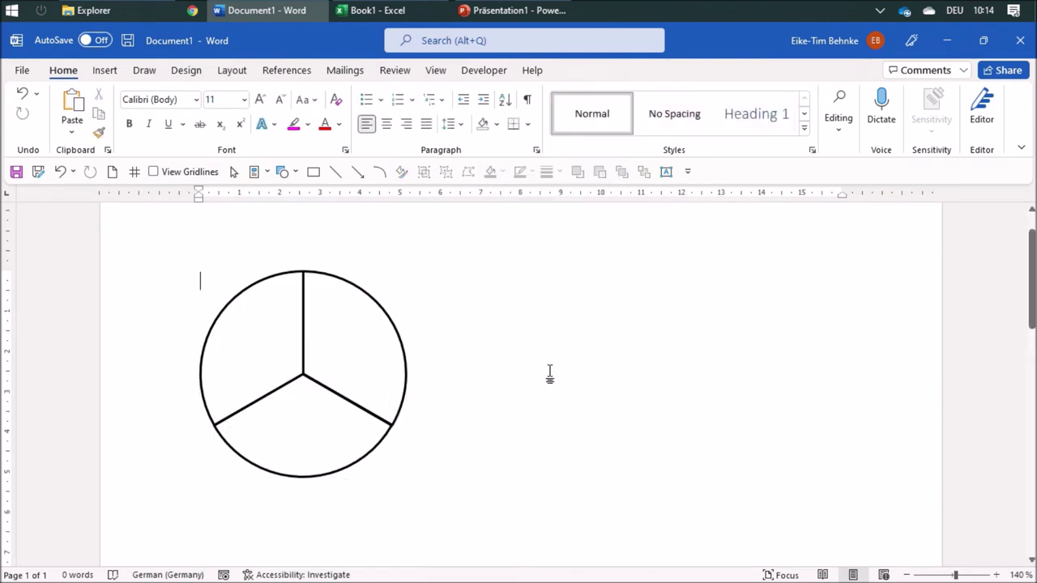
- Fill the right slice of the circle with light gray
{"action": "left_click", "coordinate": [357, 343]}
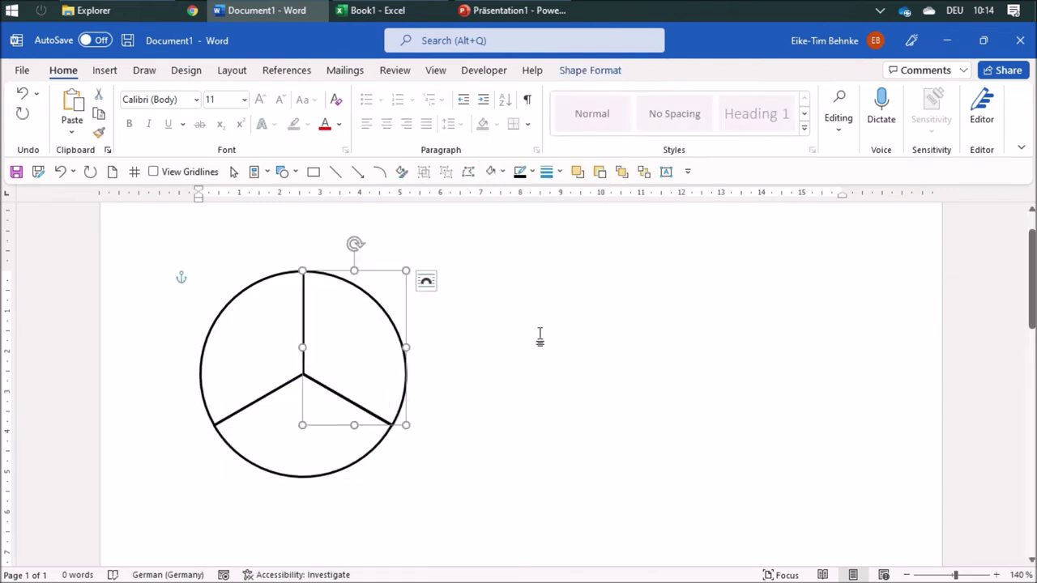
{"action": "left_click", "coordinate": [533, 172]}
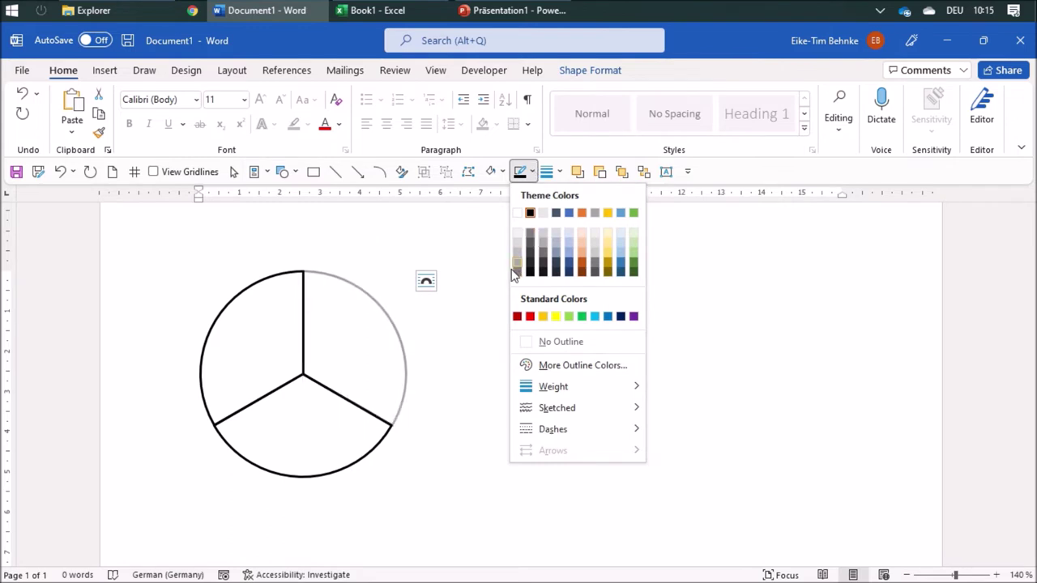
{"action": "left_click", "coordinate": [468, 234]}
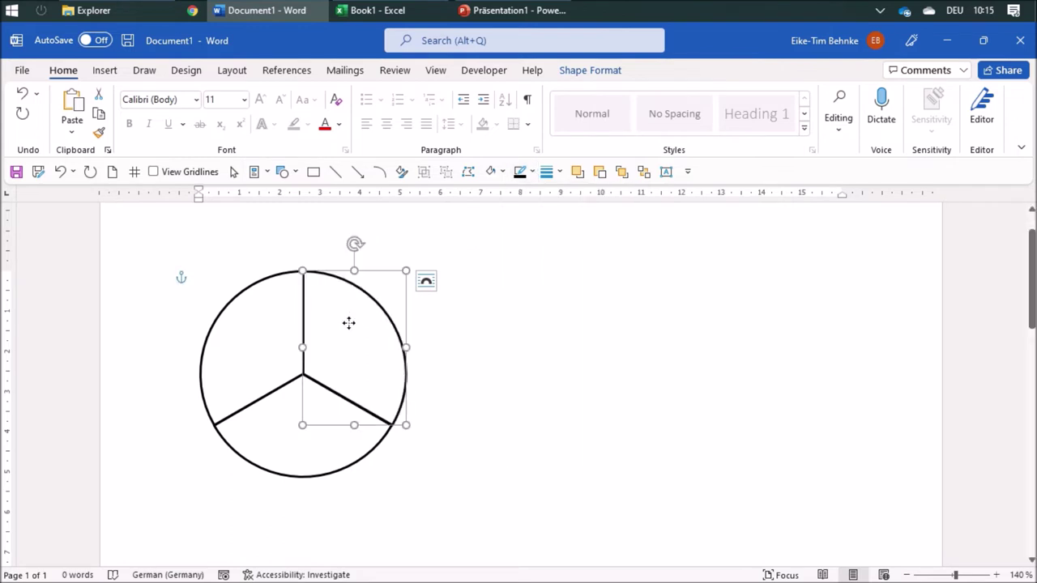
{"action": "left_click", "coordinate": [501, 172]}
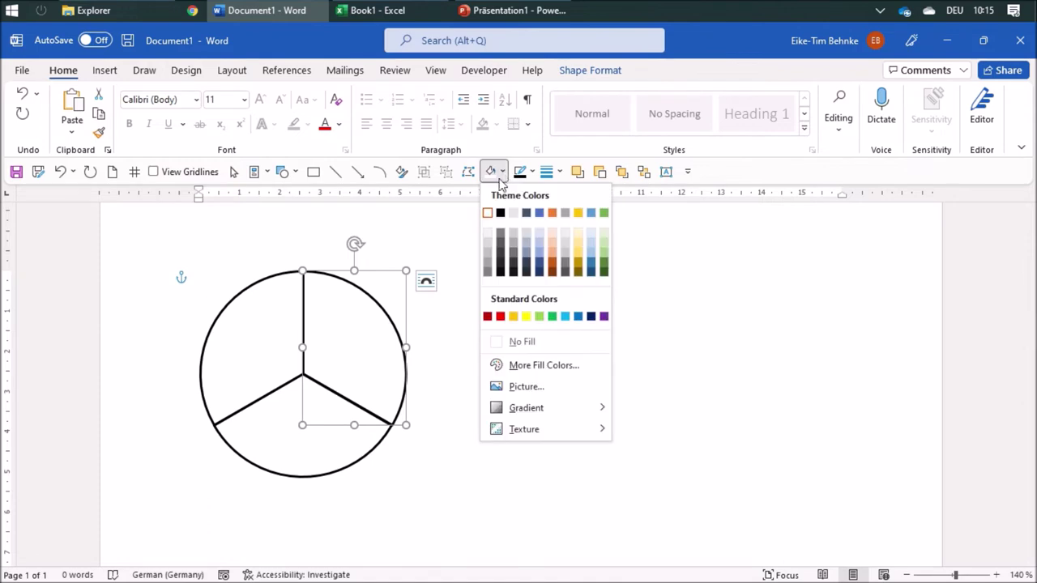
{"action": "left_click", "coordinate": [486, 266]}
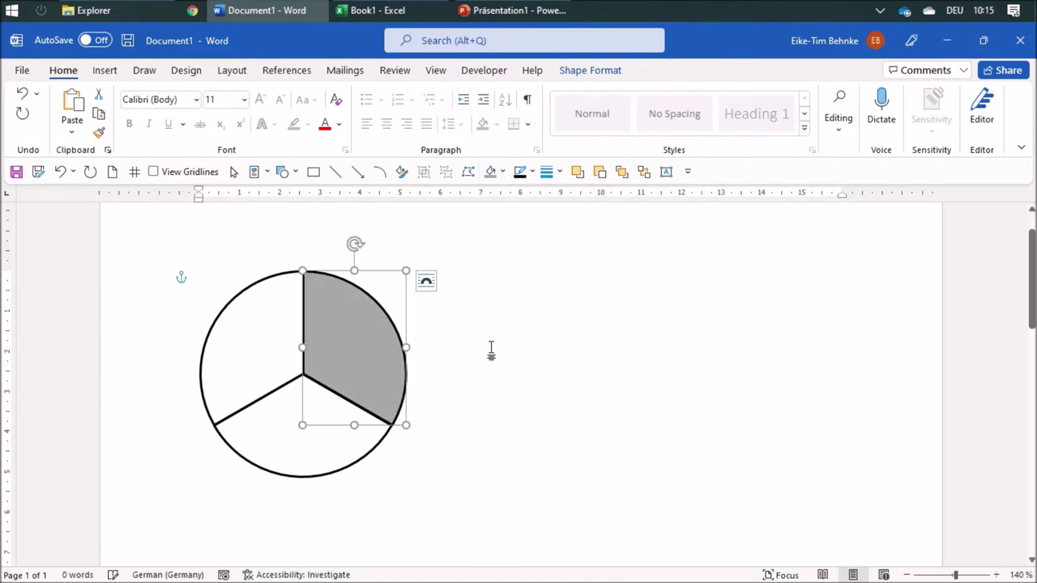
{"action": "left_click", "coordinate": [491, 349]}
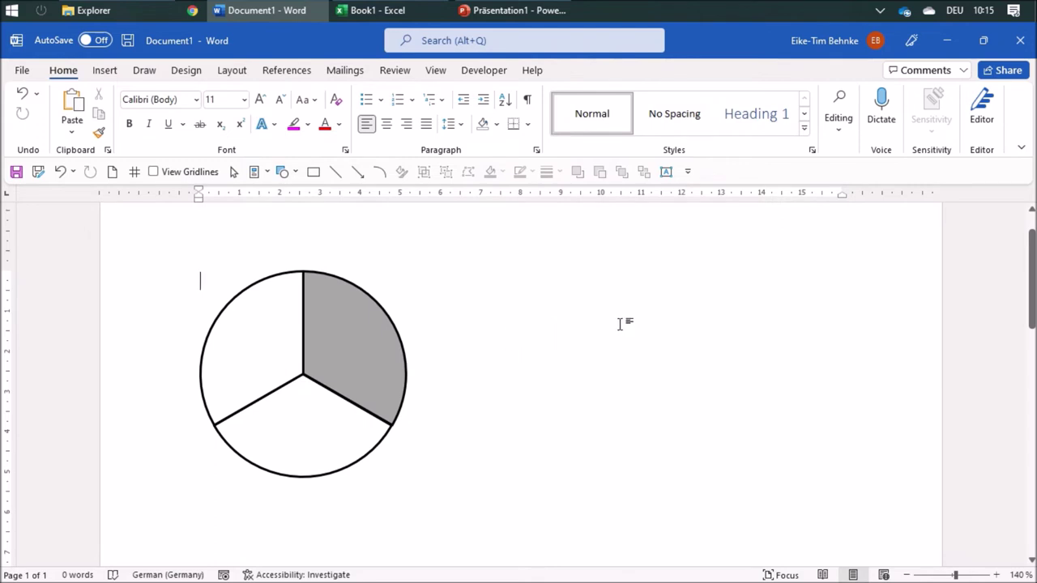
- Draw a text box to the right of the circle
{"action": "left_click", "coordinate": [666, 173]}
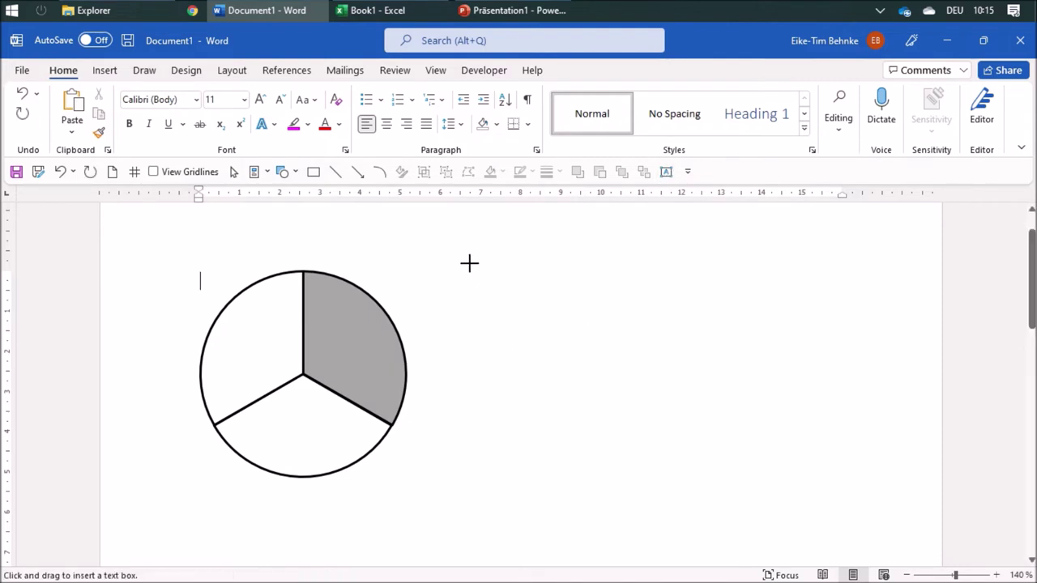
{"action": "mouse_move", "coordinate": [472, 261]}
{"action": "left_mouse_down"}
{"action": "mouse_move", "coordinate": [643, 341]}
{"action": "mouse_move", "coordinate": [633, 351]}
{"action": "left_mouse_up"}
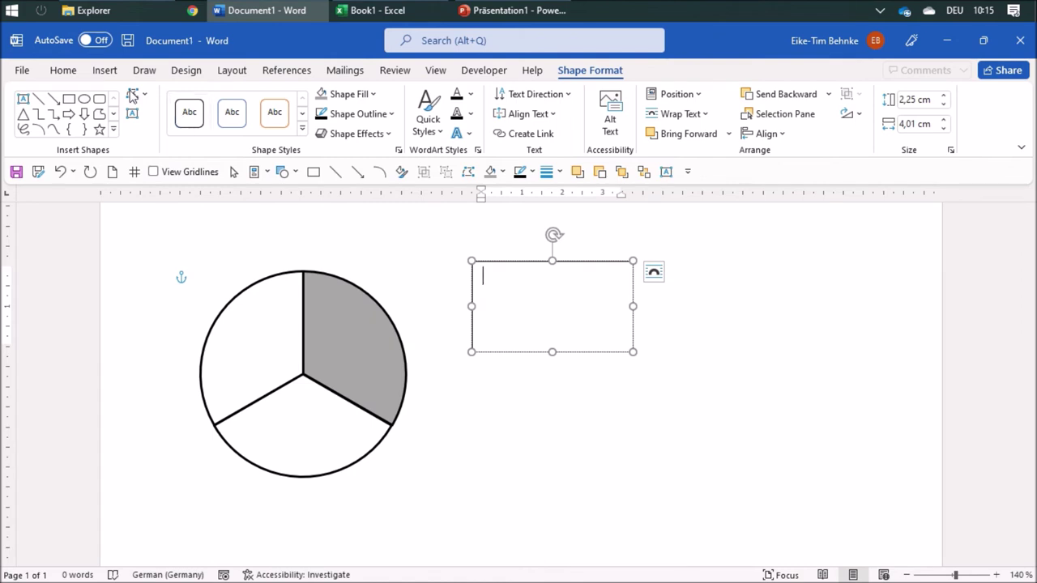
{"action": "left_click", "coordinate": [103, 71]}
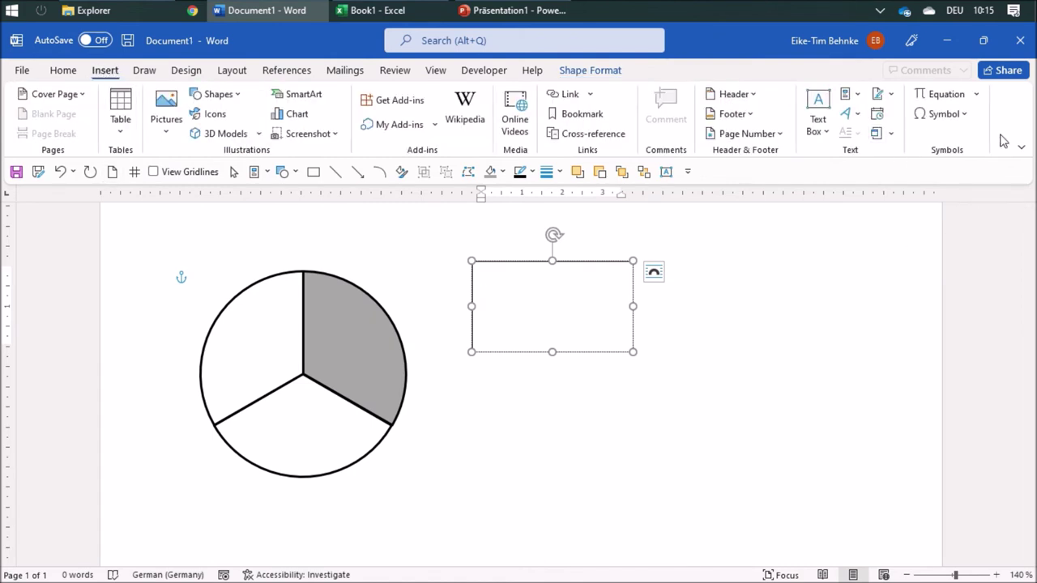
- Add Equation to the Quick Access Toolbar and insert a blank equation in the text box
{"action": "right_click", "coordinate": [958, 98]}
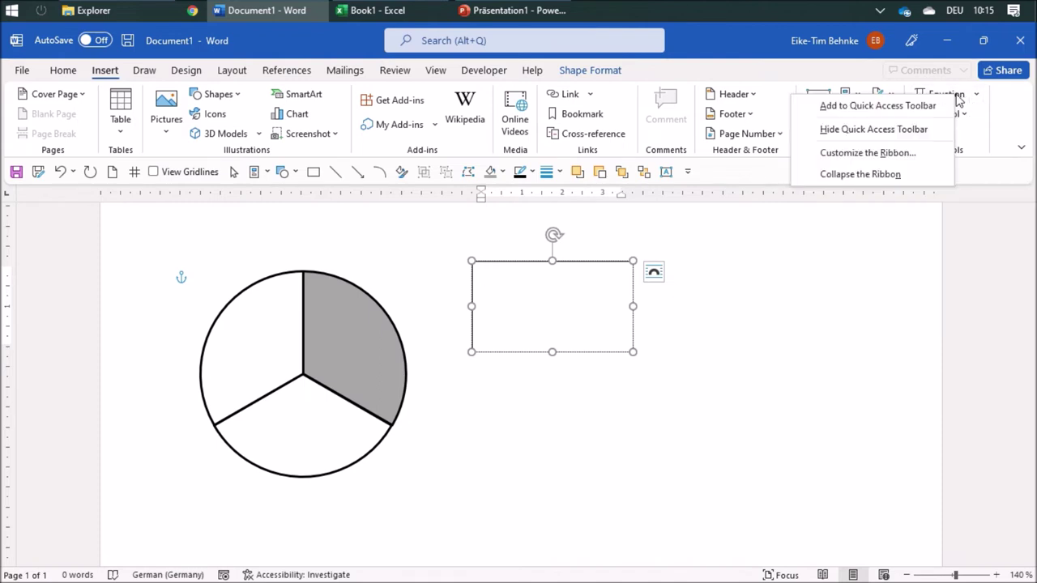
{"action": "left_click", "coordinate": [858, 105]}
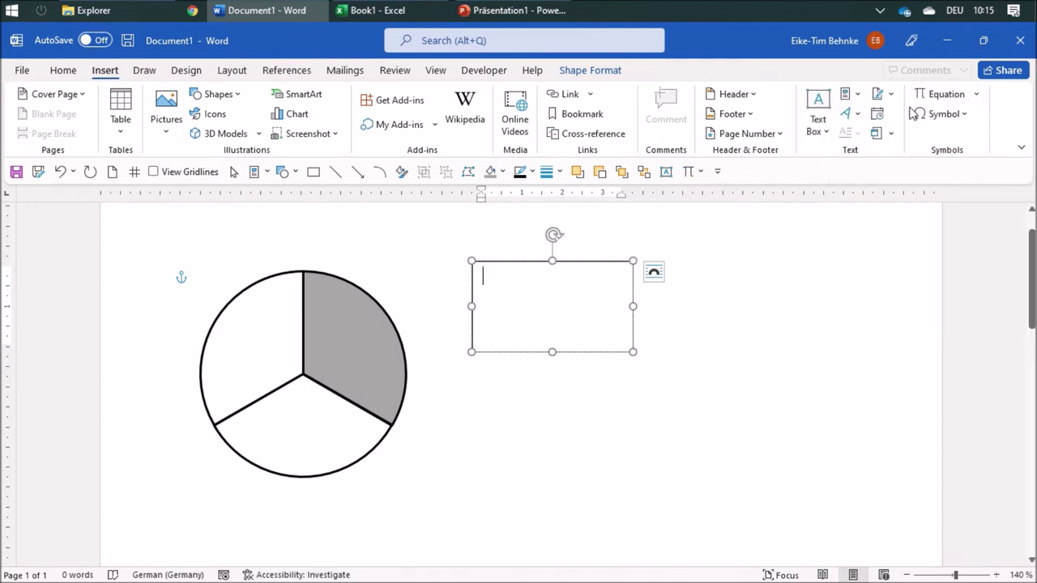
{"action": "left_click", "coordinate": [687, 173]}
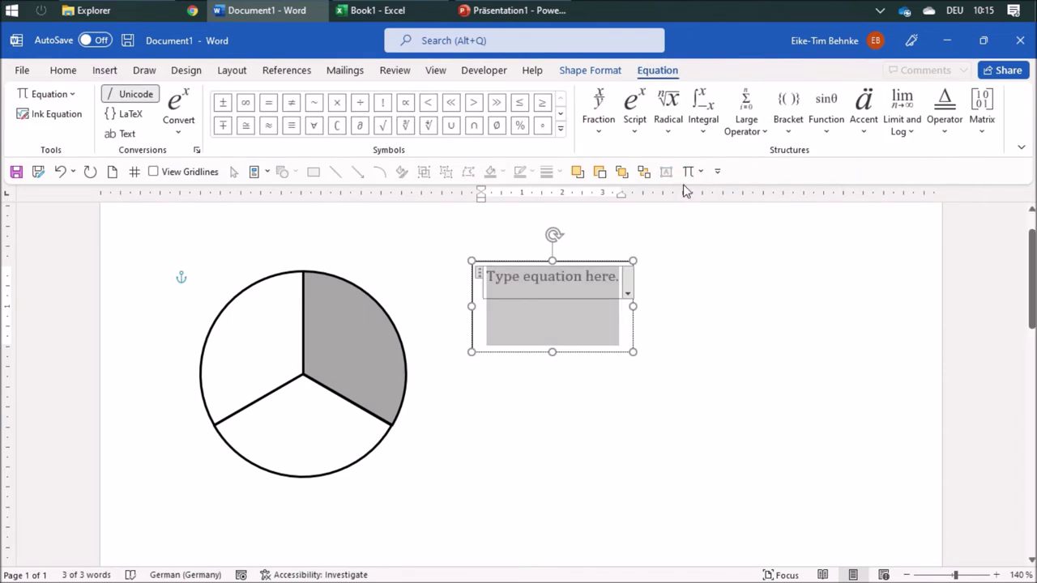
- Enter a stacked fraction 1 over 3 in the equation
{"action": "left_click", "coordinate": [603, 132]}
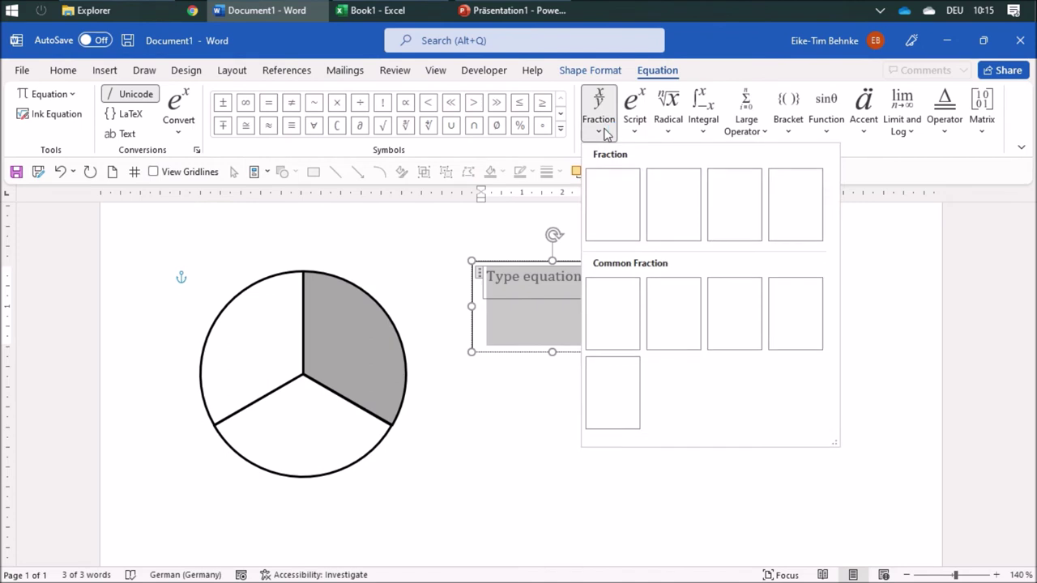
{"action": "left_click", "coordinate": [612, 215]}
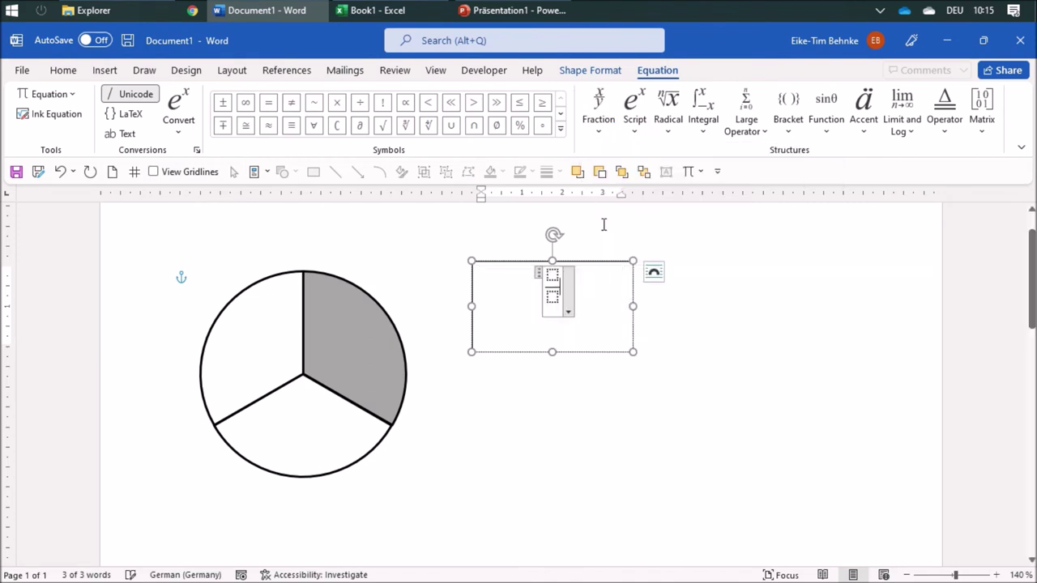
{"action": "left_click", "coordinate": [554, 276]}
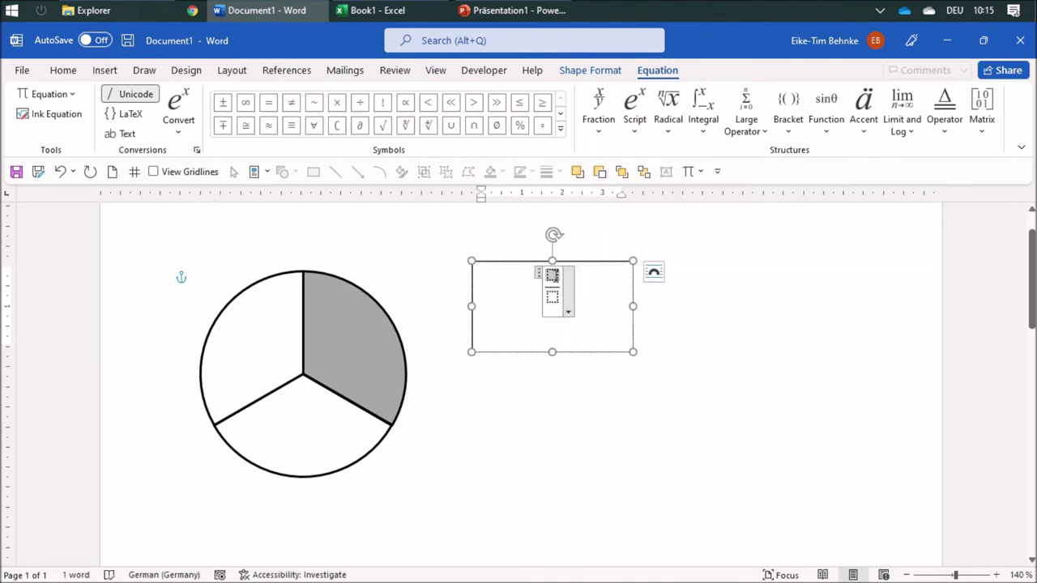
{"action": "type", "text": "1"}
{"action": "key", "text": "Down"}
{"action": "type", "text": "3"}
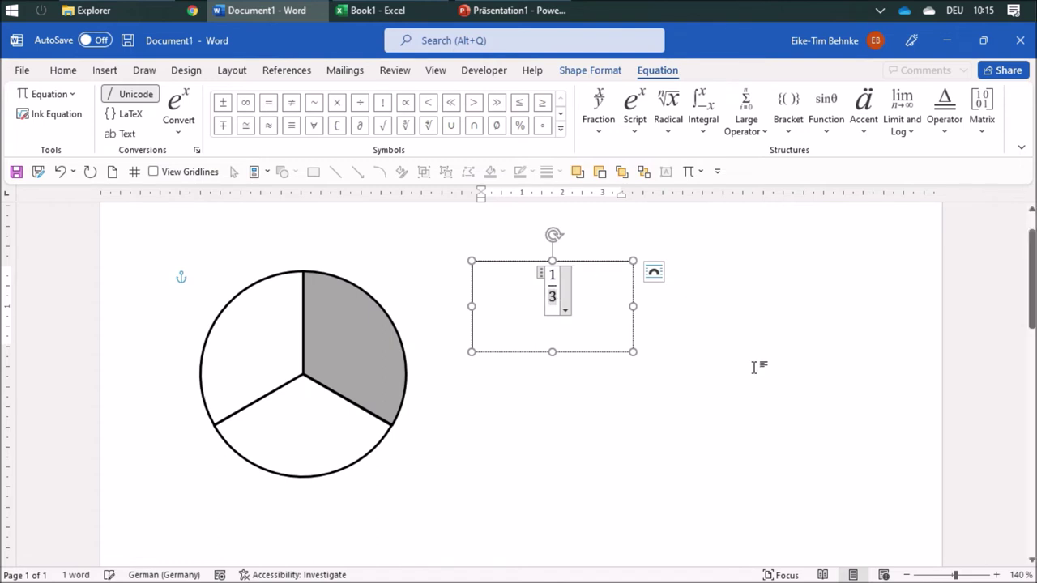
{"action": "left_click", "coordinate": [753, 367]}
- Shrink the text box so it fits snugly around the 1/3 fraction
{"action": "left_click", "coordinate": [607, 266]}
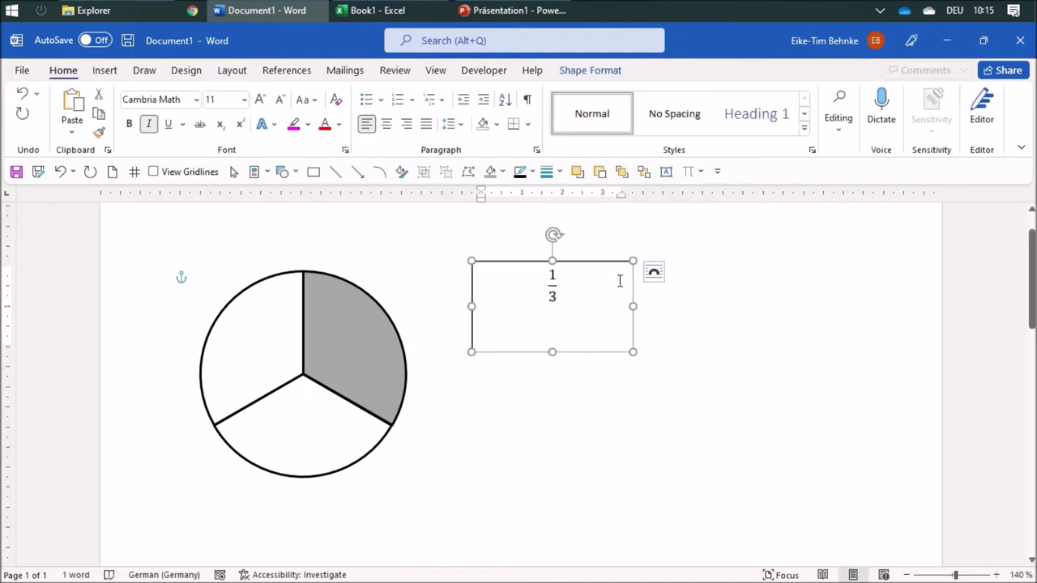
{"action": "left_click_drag", "start_coordinate": [631, 304], "coordinate": [532, 305]}
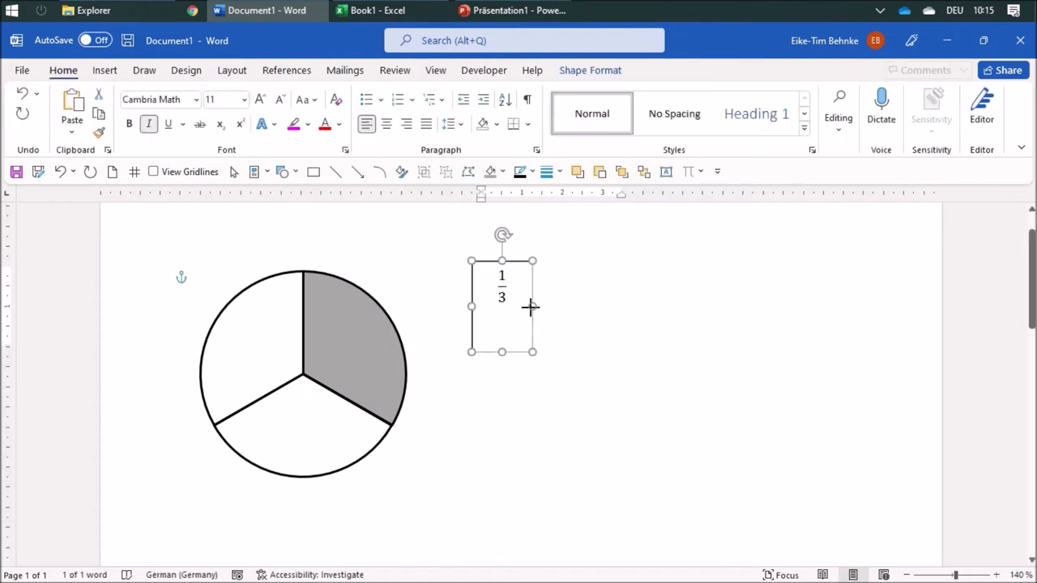
{"action": "left_click_drag", "start_coordinate": [501, 353], "coordinate": [501, 312]}
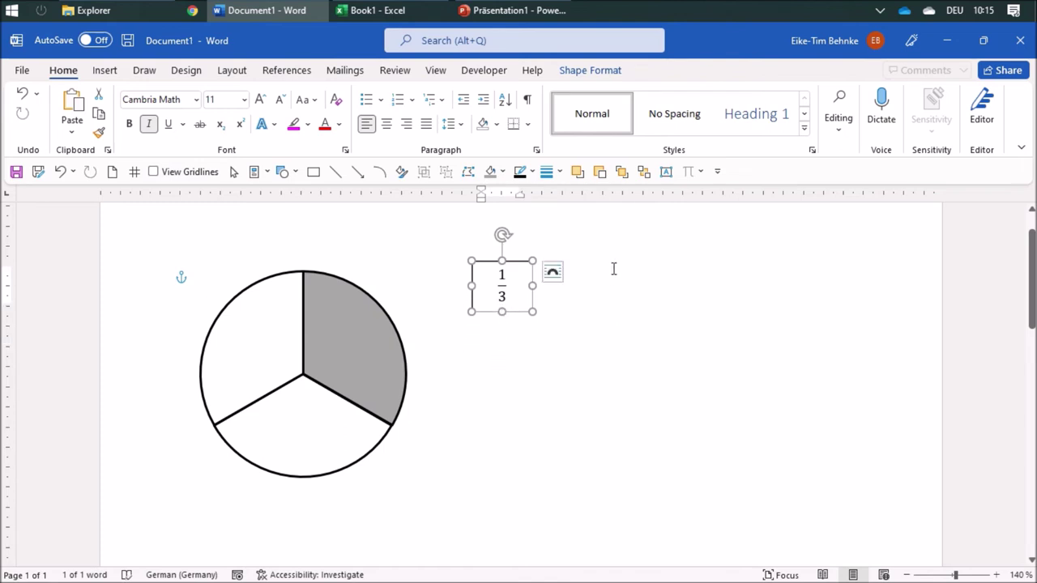
- Set the text box to No Fill and No Outline
{"action": "left_click", "coordinate": [502, 171]}
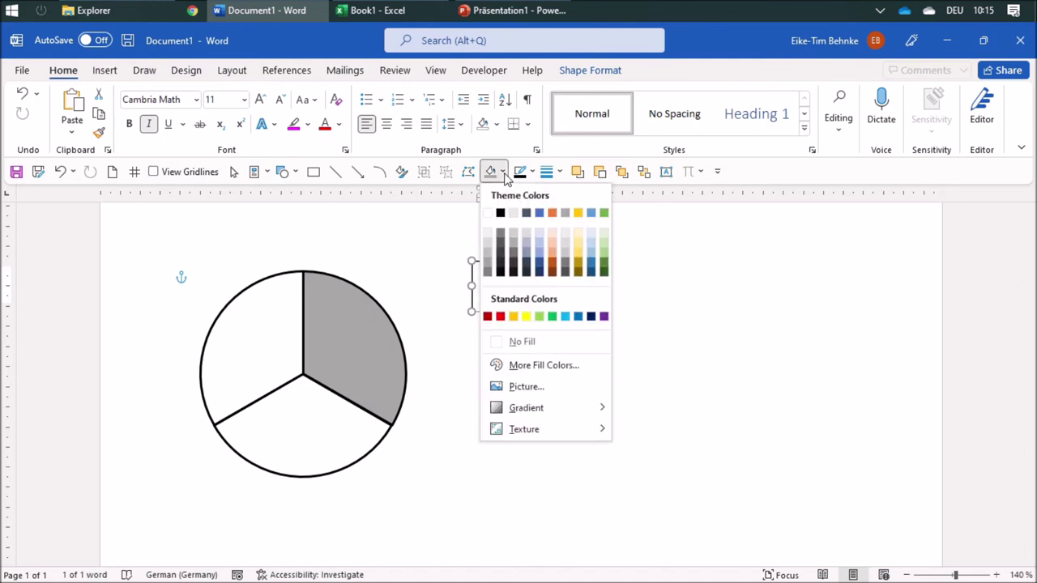
{"action": "left_click", "coordinate": [530, 341]}
{"action": "left_click", "coordinate": [532, 171]}
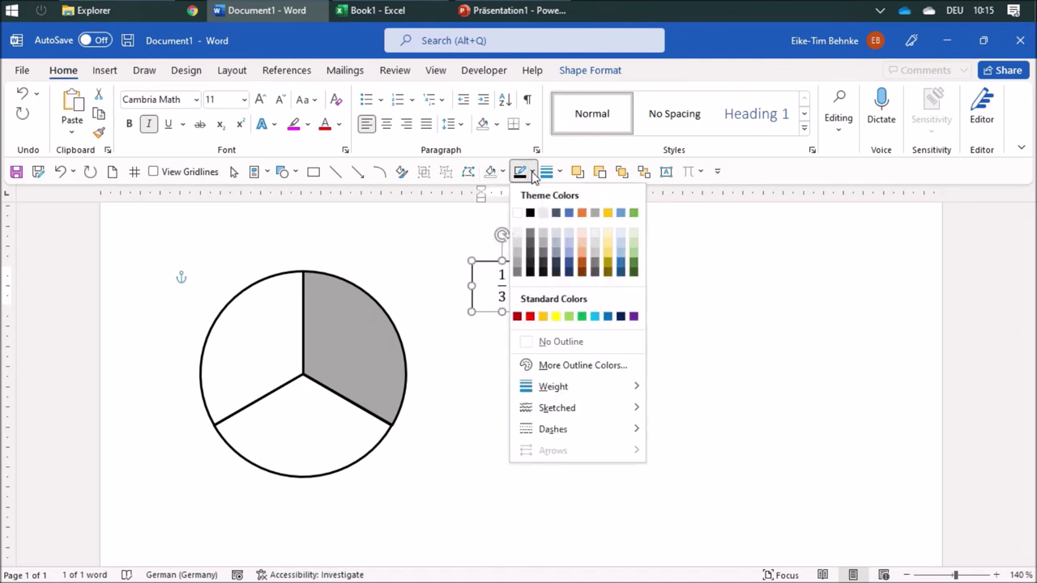
{"action": "left_click", "coordinate": [530, 341]}
{"action": "left_click", "coordinate": [668, 328]}
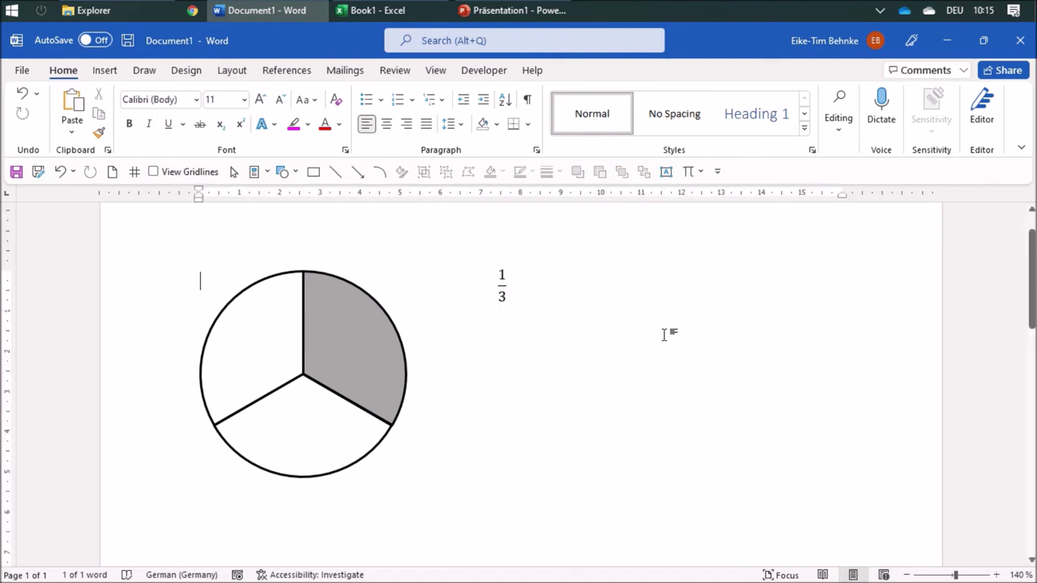
- Move the 1/3 label into the gray slice of the circle
{"action": "left_click", "coordinate": [504, 261]}
{"action": "mouse_move", "coordinate": [523, 264]}
{"action": "left_mouse_down"}
{"action": "mouse_move", "coordinate": [428, 311]}
{"action": "mouse_move", "coordinate": [369, 319]}
{"action": "left_mouse_up"}
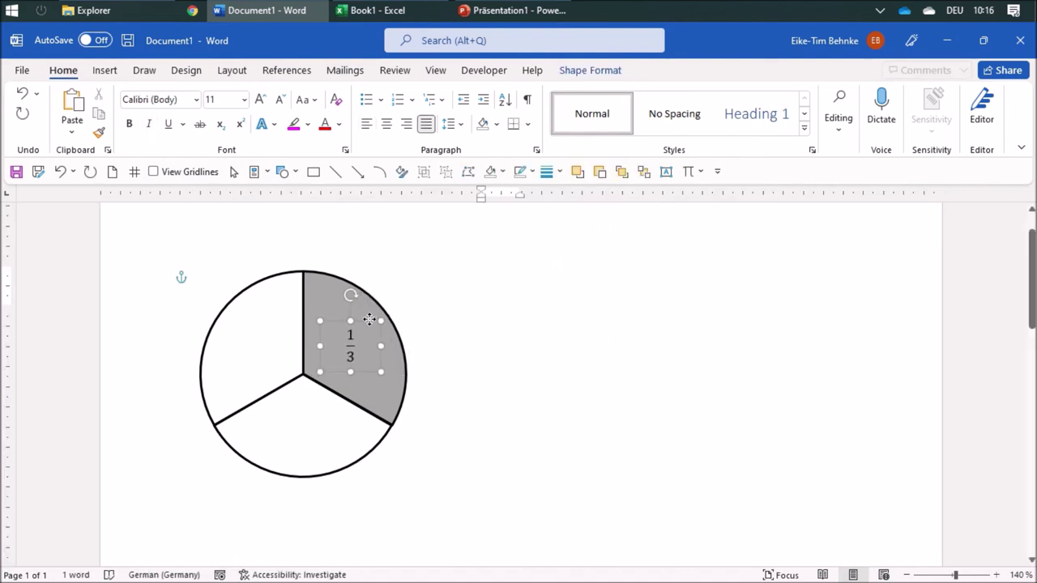
{"action": "left_click", "coordinate": [602, 331]}
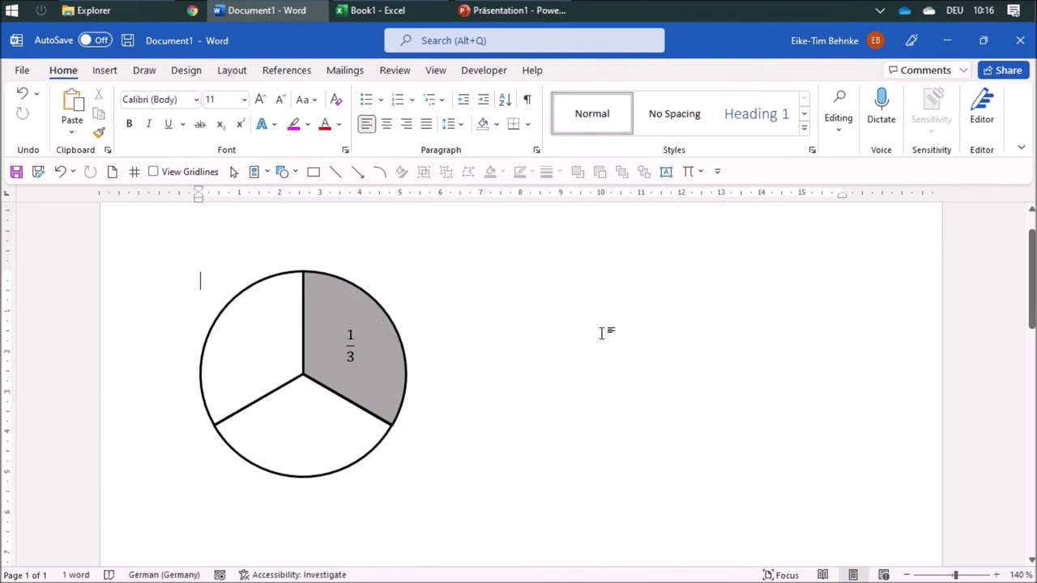
{"action": "left_click", "coordinate": [233, 171]}
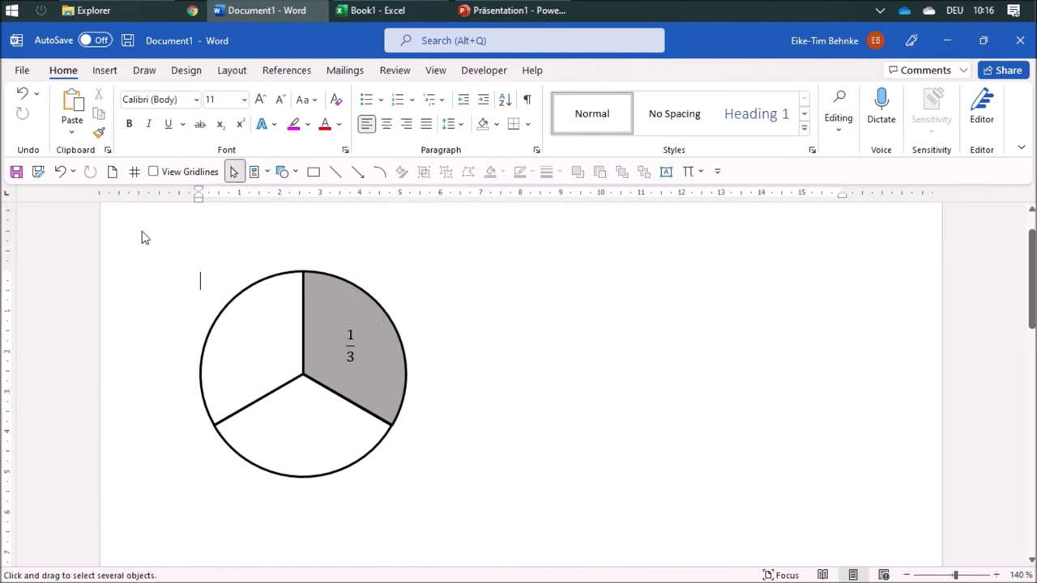
- Group the three pie slices with the 1/3 label, then move the group right
{"action": "left_click_drag", "start_coordinate": [143, 236], "coordinate": [510, 527]}
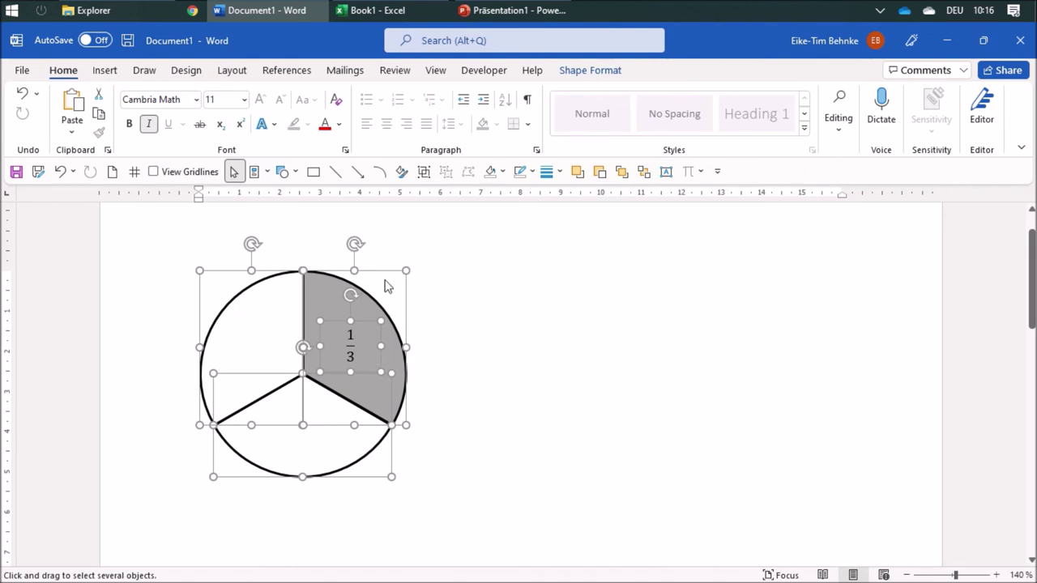
{"action": "left_click", "coordinate": [423, 171]}
{"action": "left_click", "coordinate": [541, 363]}
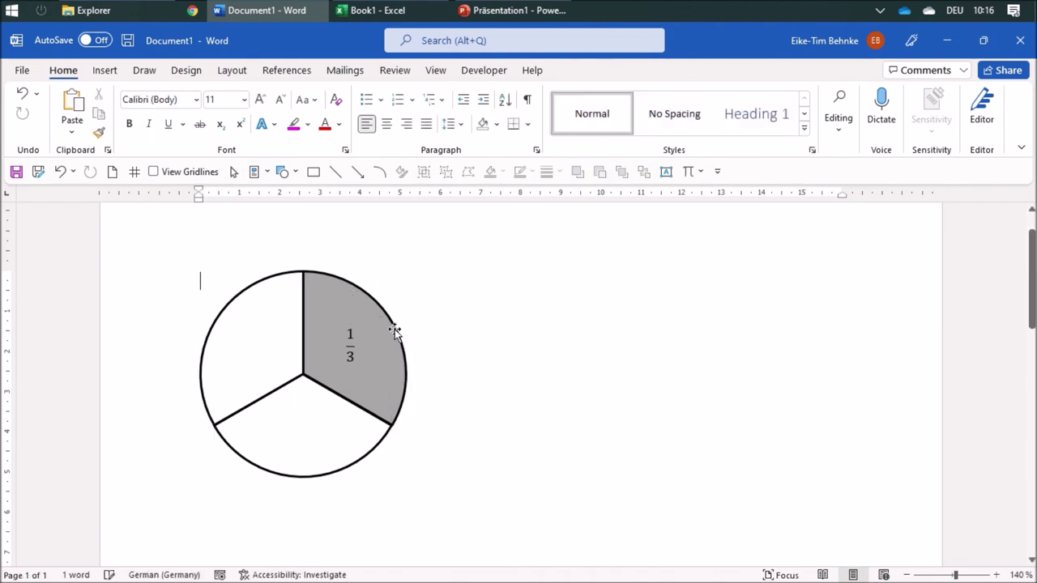
{"action": "left_click", "coordinate": [336, 292]}
{"action": "left_click_drag", "start_coordinate": [370, 268], "coordinate": [571, 279]}
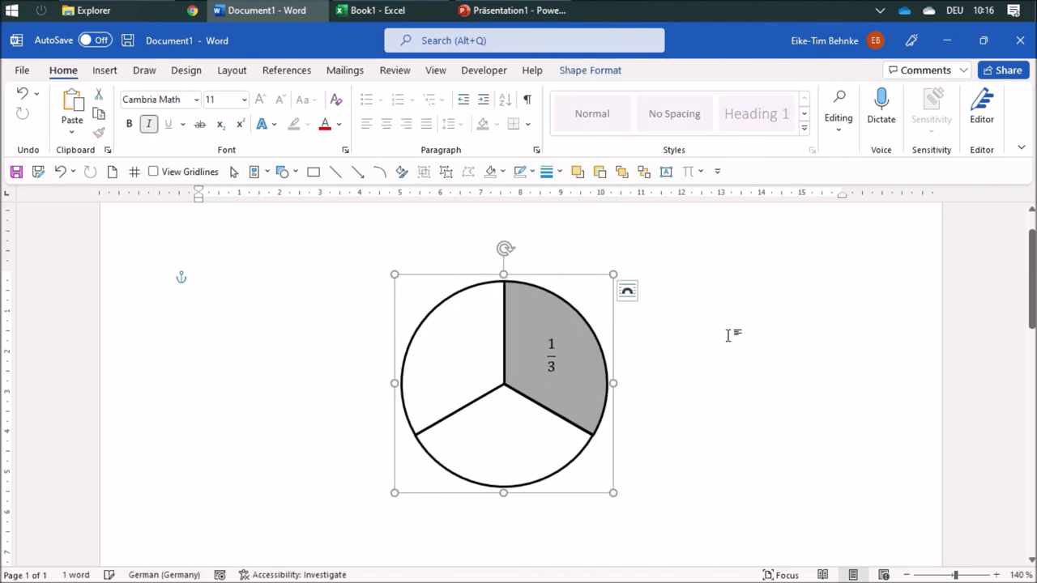